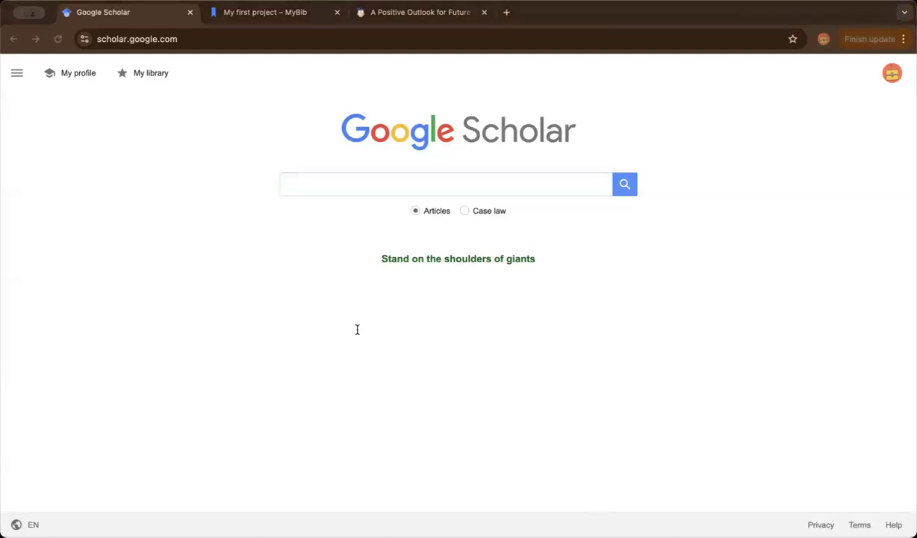
Search for articles on "employability AND job readiness of graduate nurses", with AND in capitals as the operator.
left_click(300, 194)
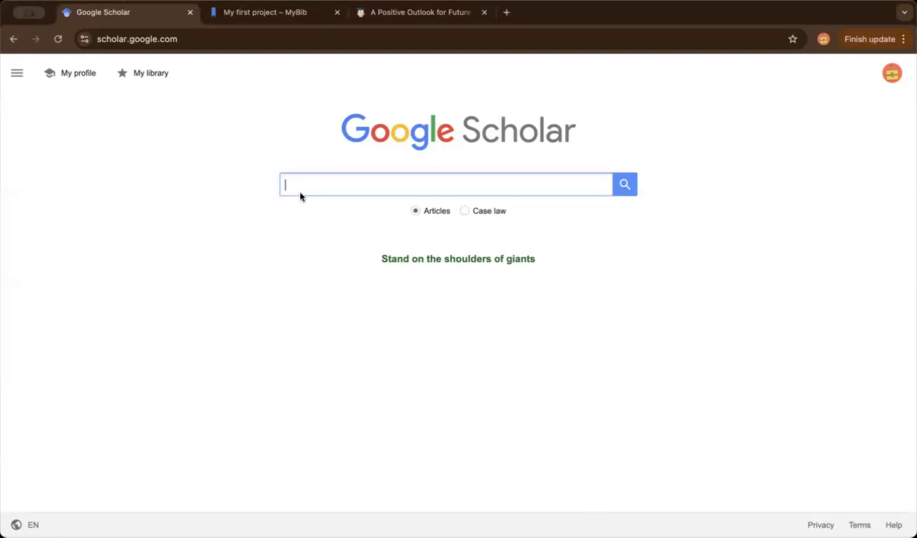
type("employability and job readiness of graduate nurses")
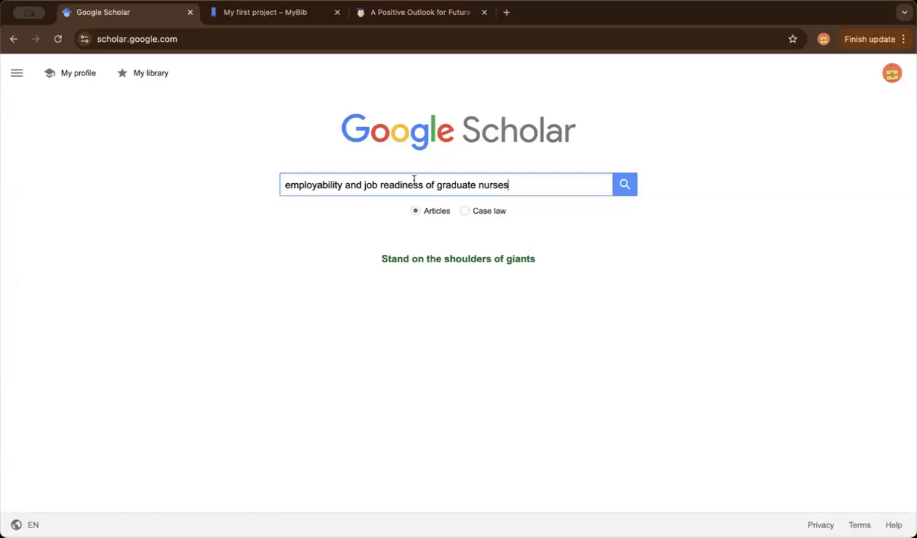
left_click(361, 186)
key("BackSpace")
key("BackSpace")
key("BackSpace")
type("AND")
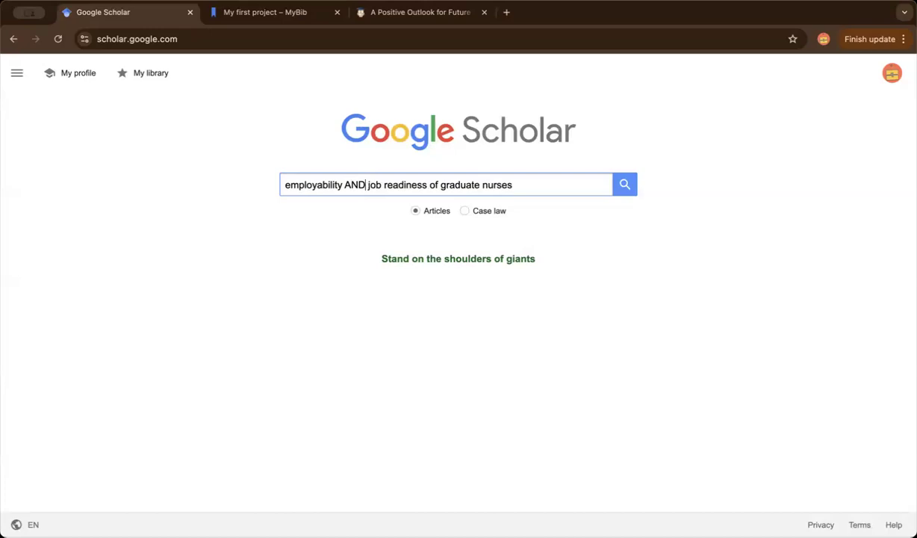
key("Return")
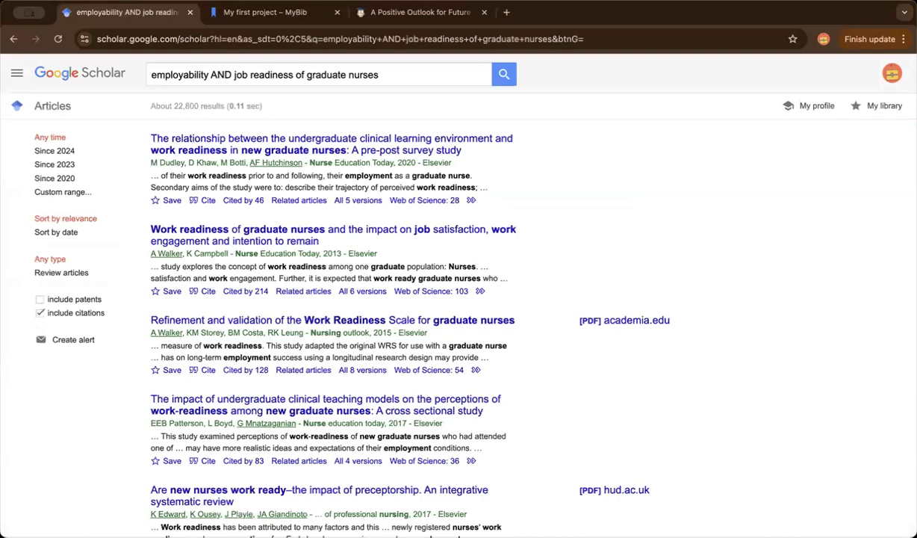
scroll(262, 408, "down", 1)
scroll(262, 403, "up", 1)
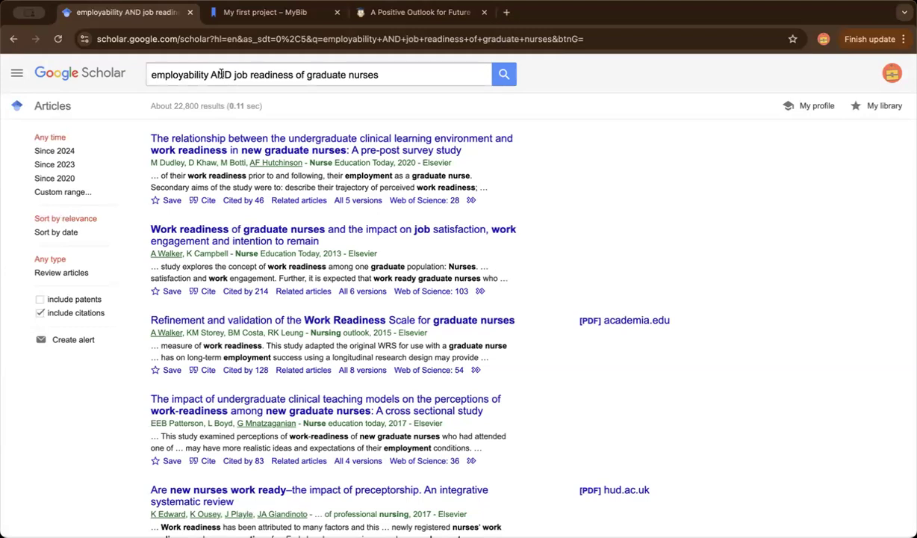
Replace the AND operator with OR and search for "employability OR job readiness of graduate nurses".
left_click(224, 75)
key("BackSpace")
key("BackSpace")
key("BackSpace")
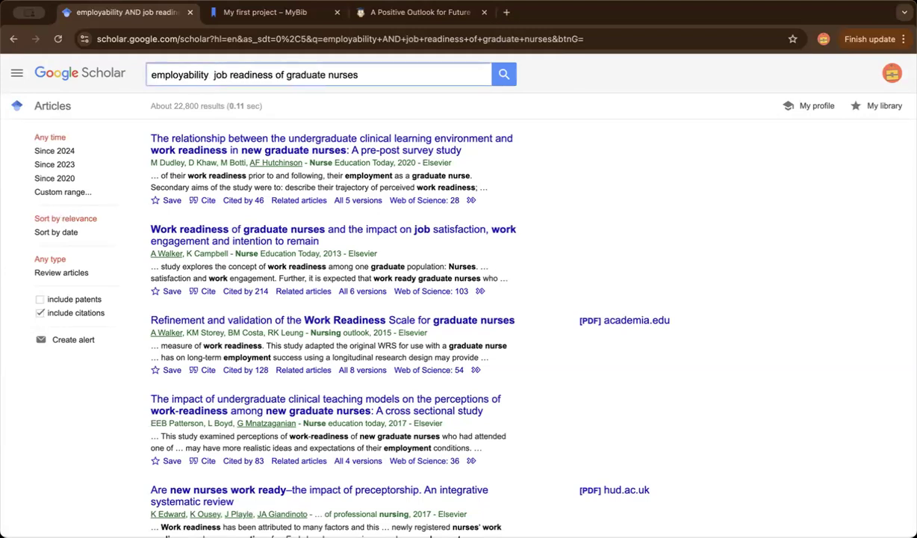
type("OR")
key("Return")
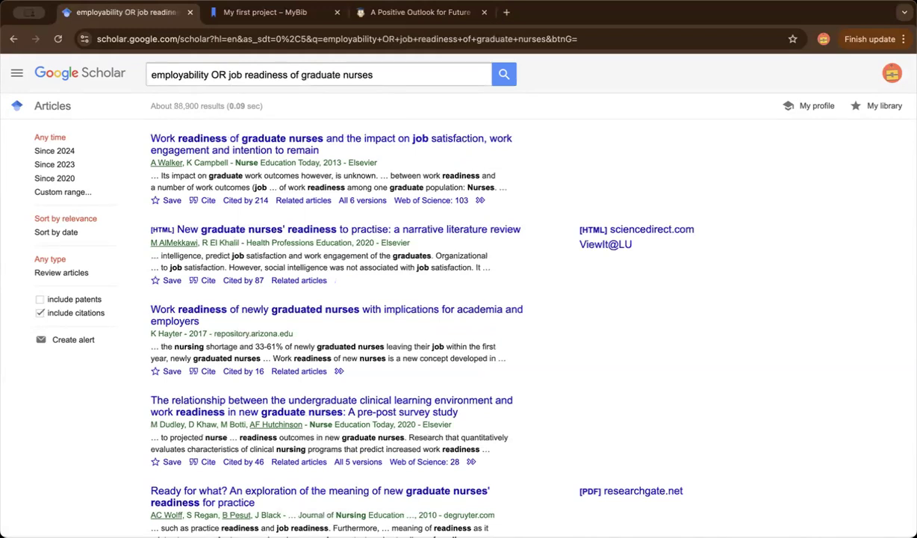
Reduce the query to the exact phrase "job readiness of graduate nurses" in quotation marks and run the search.
left_click(225, 75)
key("BackSpace")
key("BackSpace")
key("BackSpace")
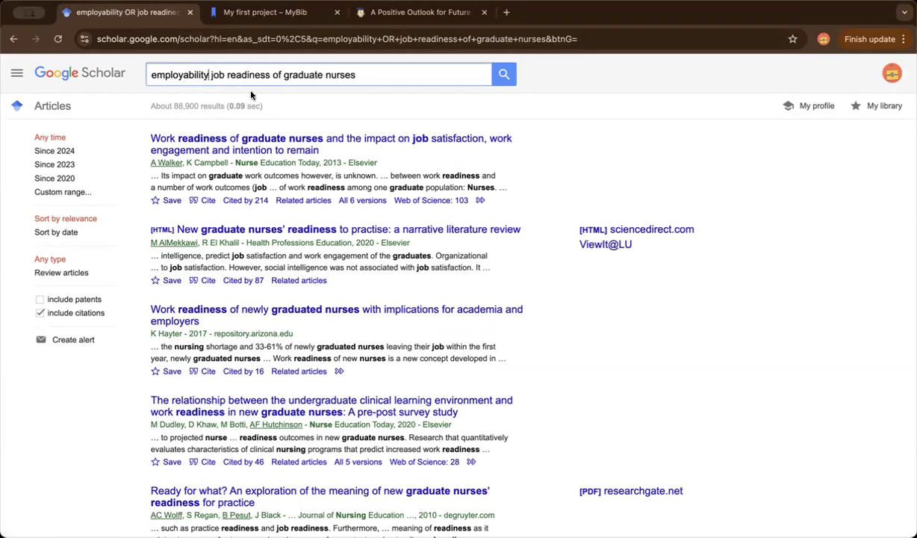
left_click(271, 75)
left_click_drag(206, 75, 139, 75)
key("BackSpace")
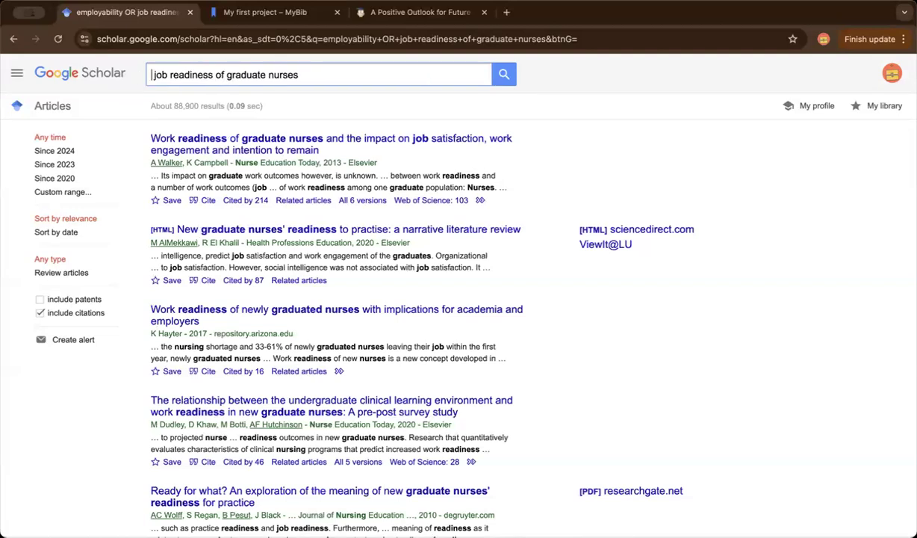
type("\"")
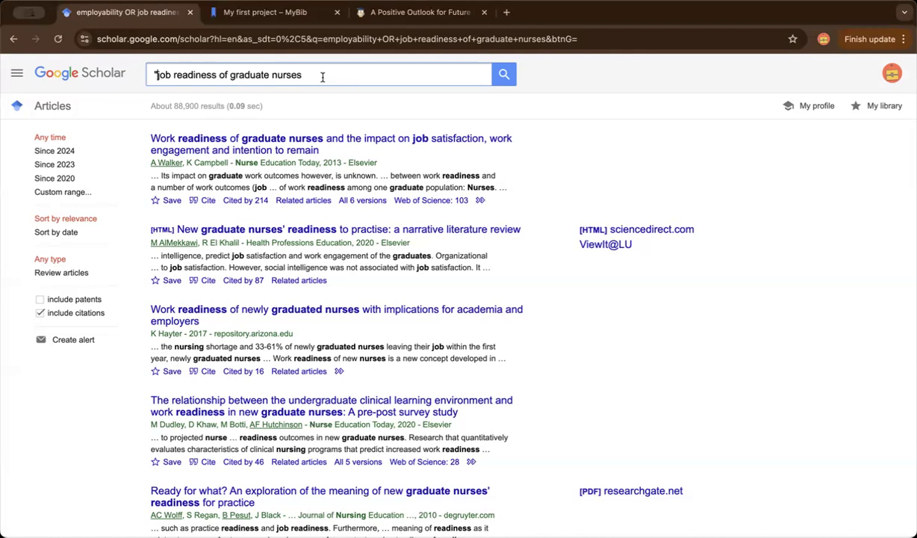
type("\"")
key("Return")
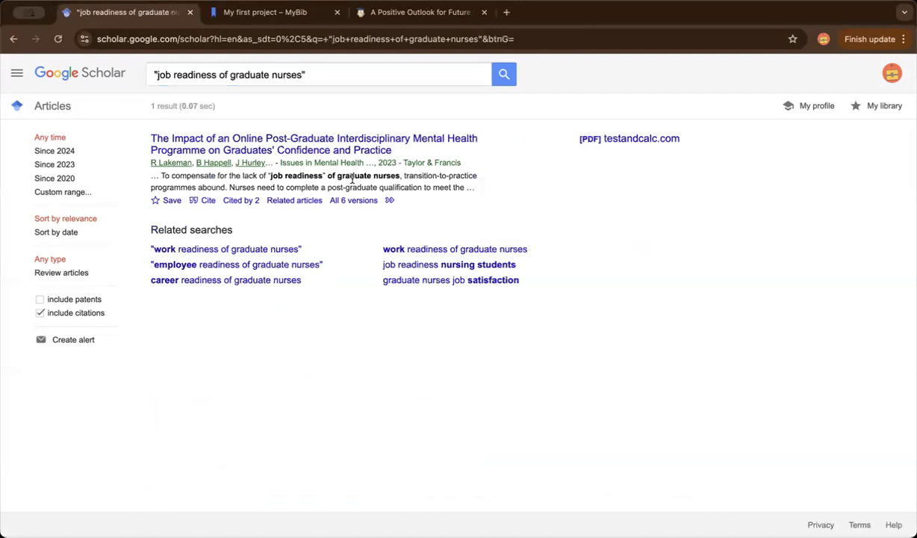
Search for employability and job readiness of graduate nurses without quotation marks, and limit the results to articles since 2020.
triple_click(323, 74)
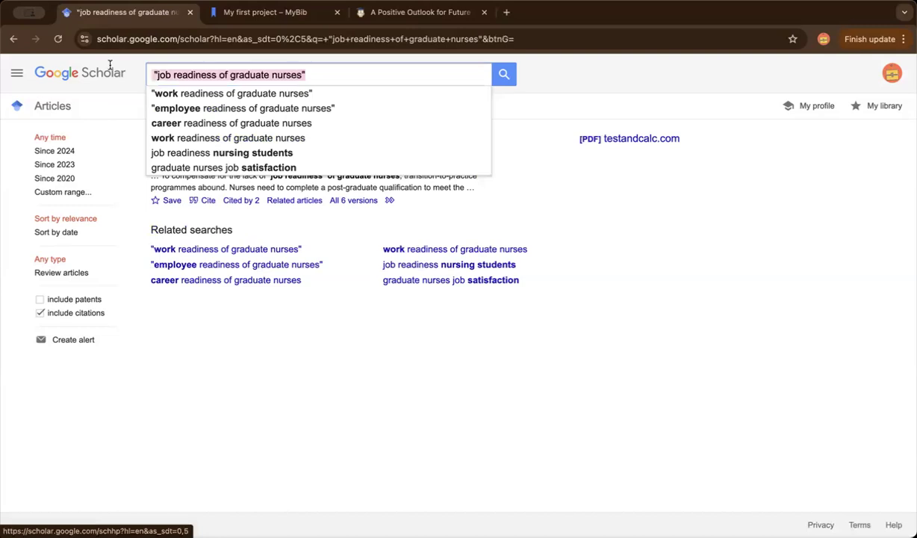
type("employability and job readiness of graduate nurses")
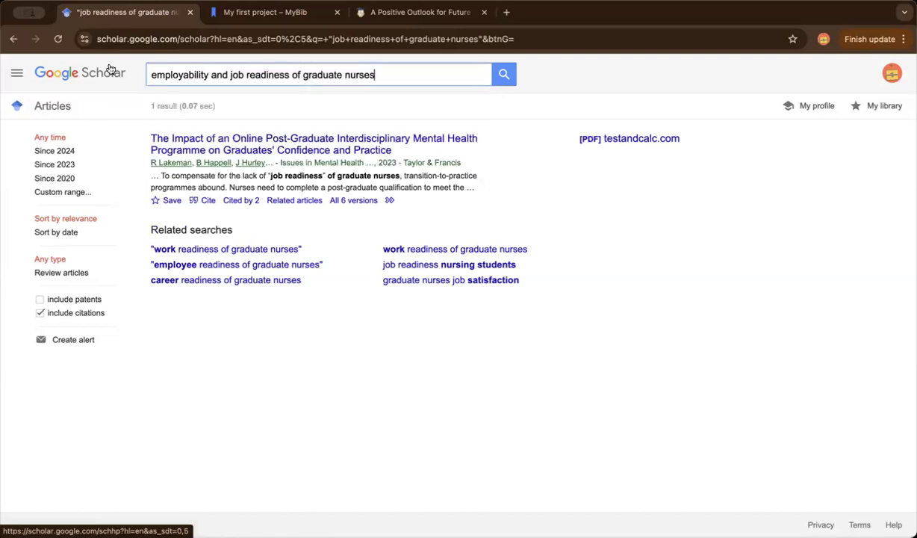
left_click(499, 81)
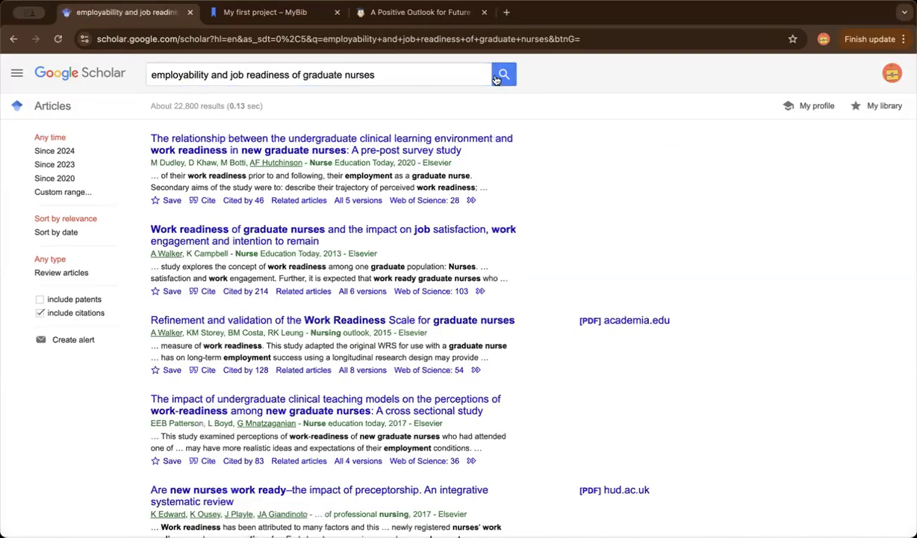
left_click(62, 183)
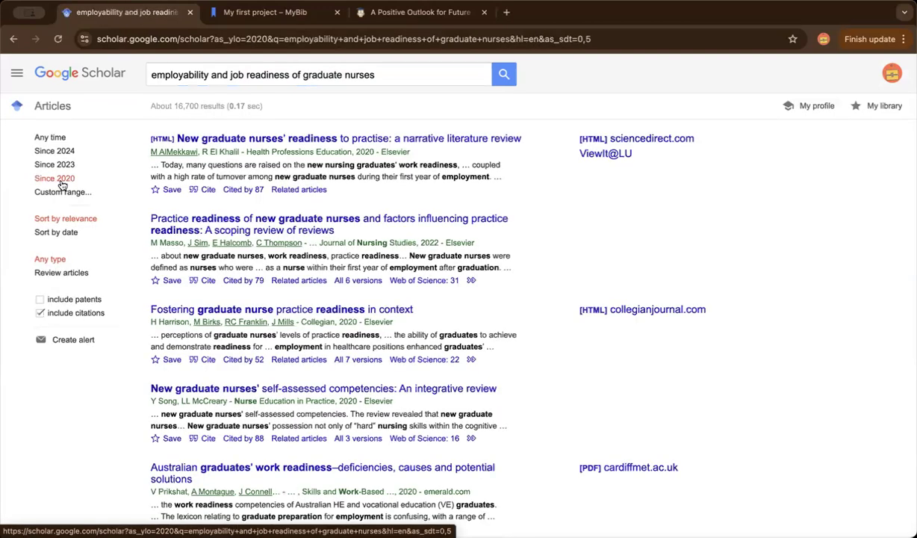
Try sorting the results by date and filtering to review articles, restoring relevance order and any article type.
left_click(67, 236)
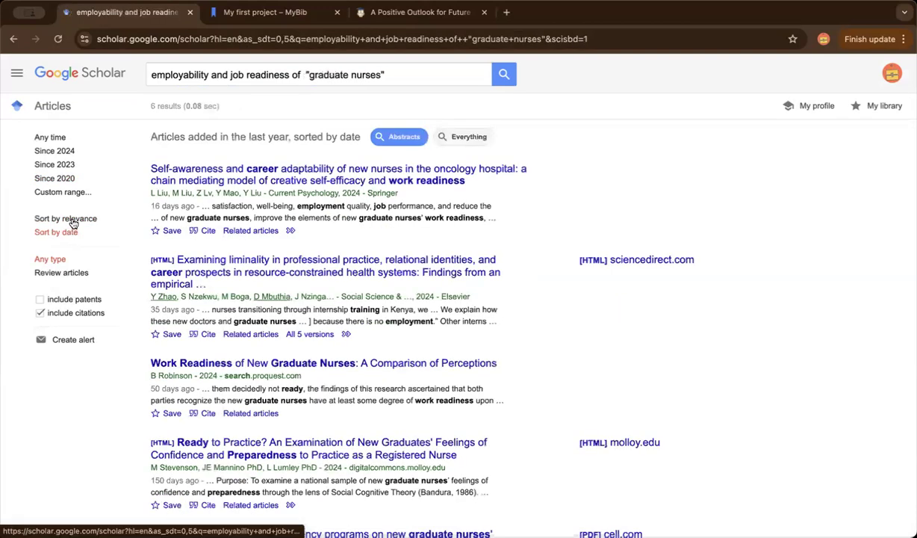
left_click(73, 221)
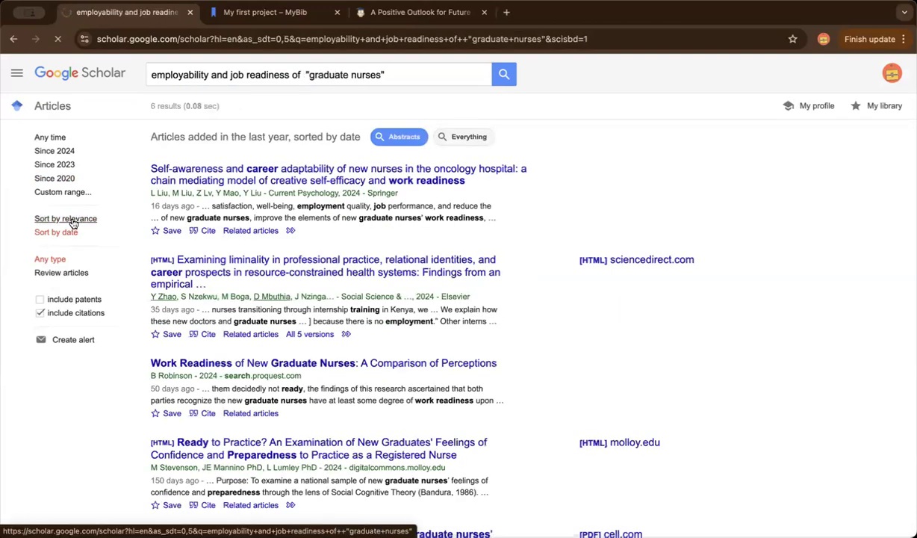
left_click(54, 273)
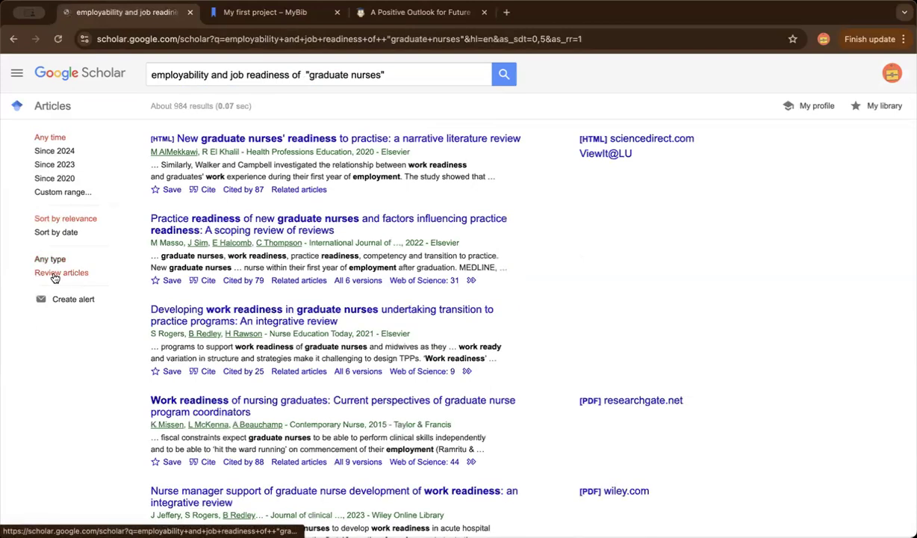
left_click(52, 260)
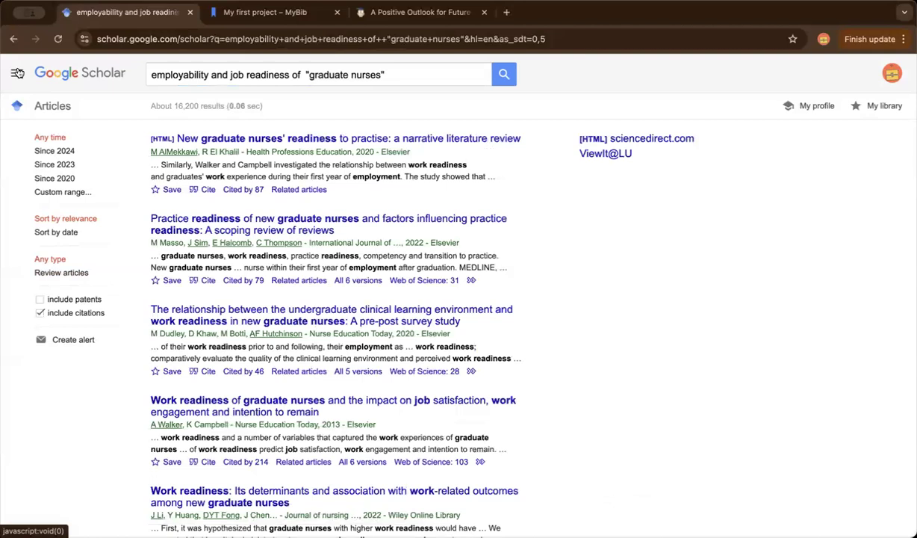
Open the advanced search form, review its phrase, author, publication and date fields, and return to the results.
left_click(18, 73)
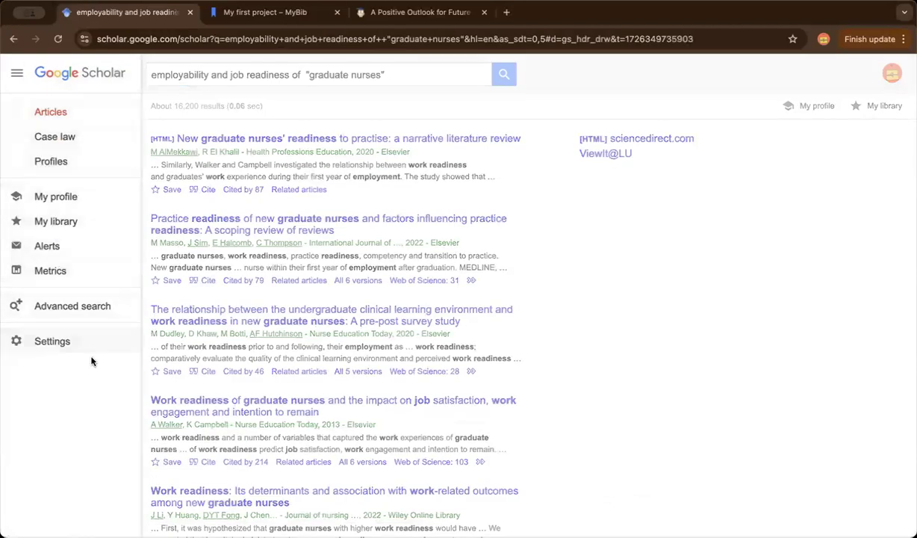
left_click(113, 309)
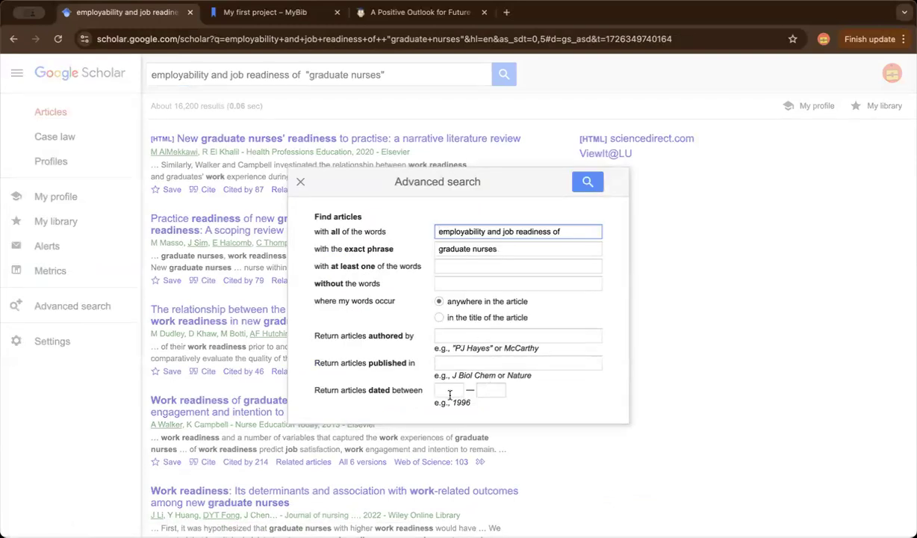
left_click(301, 181)
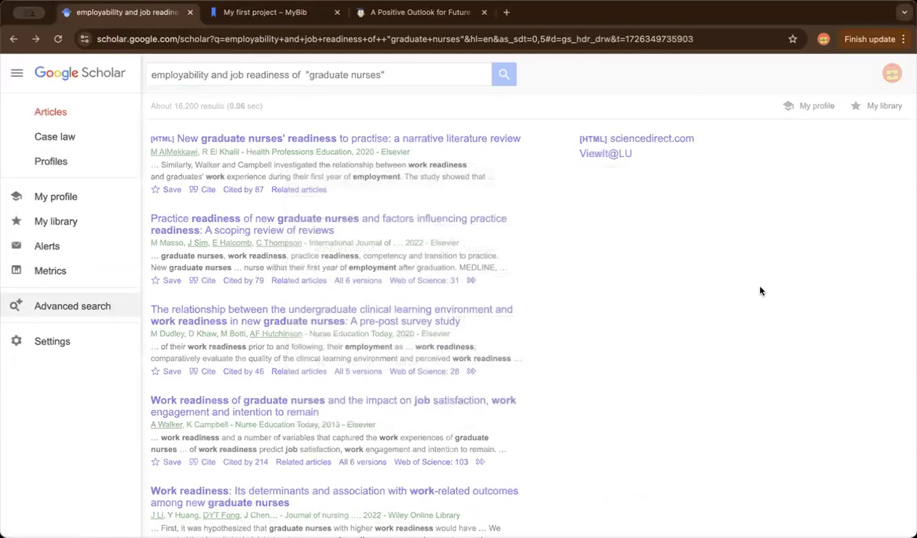
left_click(760, 291)
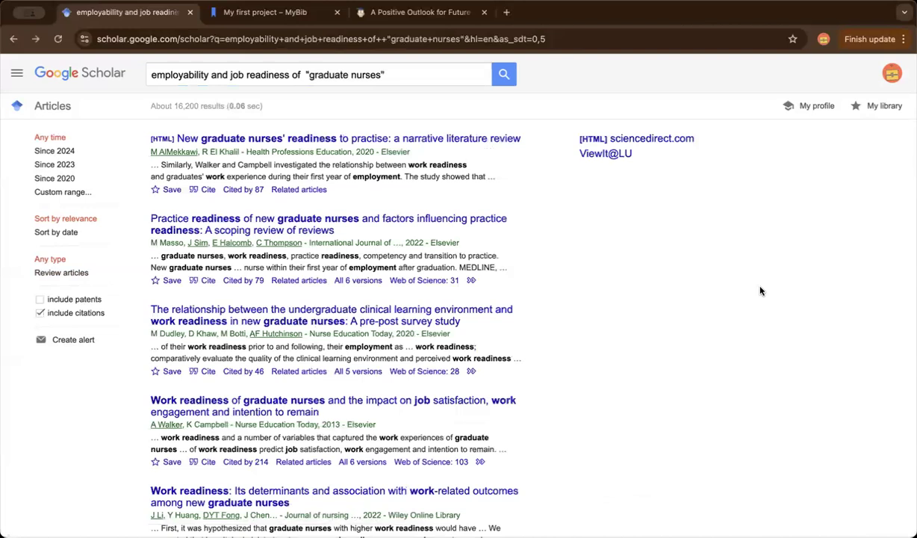
Look through the titles, publication years and citation details of the articles on the first results page.
scroll(535, 334, "down", 1)
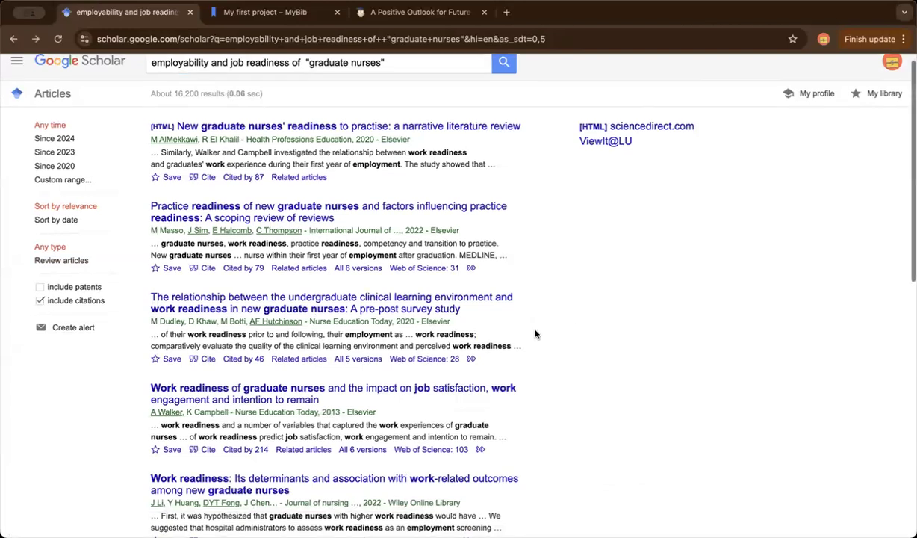
scroll(534, 334, "down", 1)
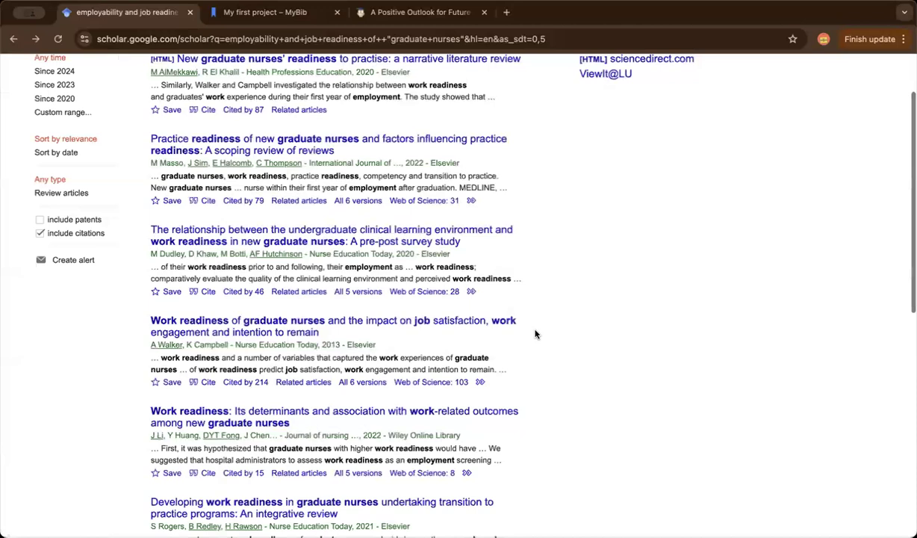
scroll(535, 334, "down", 1)
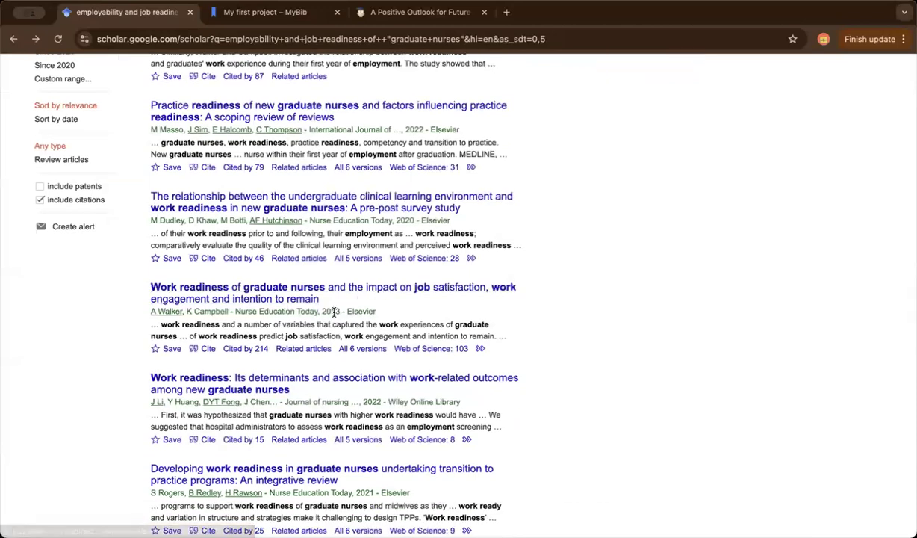
scroll(334, 312, "up", 1)
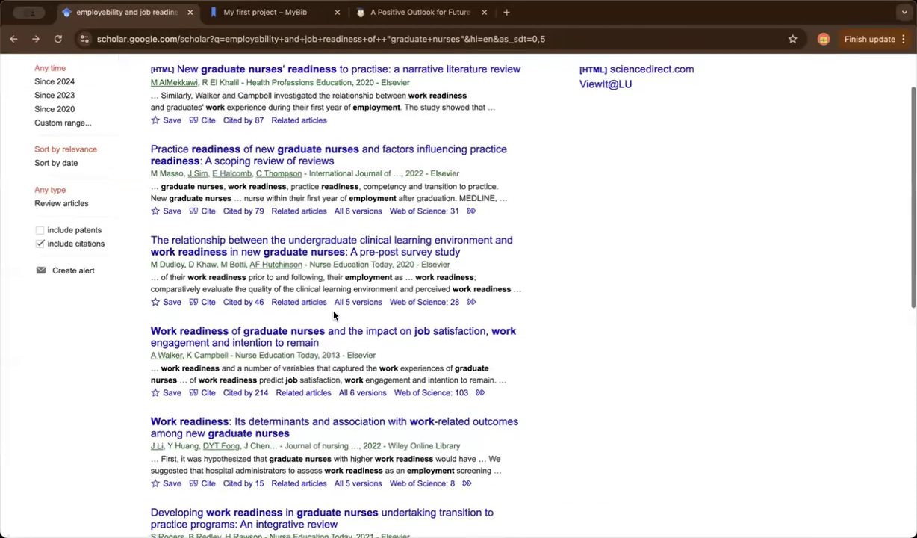
scroll(333, 314, "up", 1)
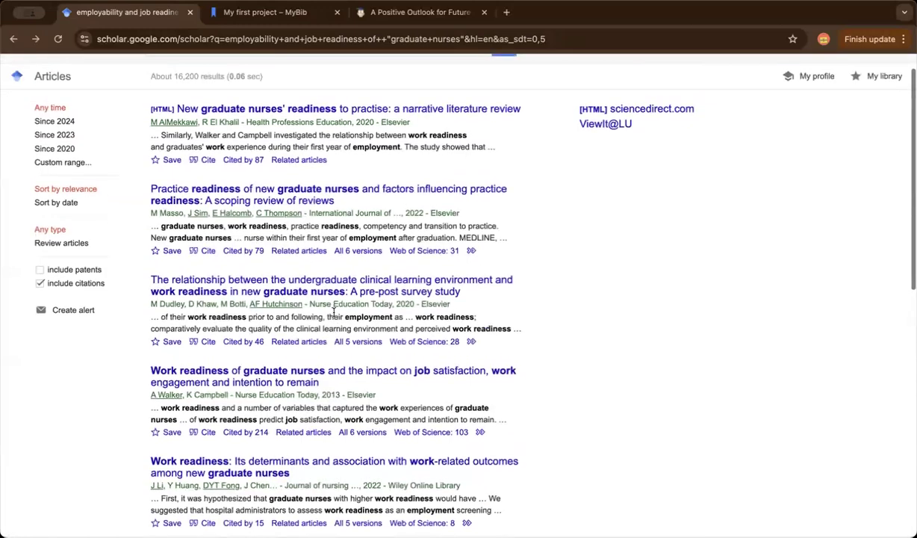
scroll(333, 312, "down", 10)
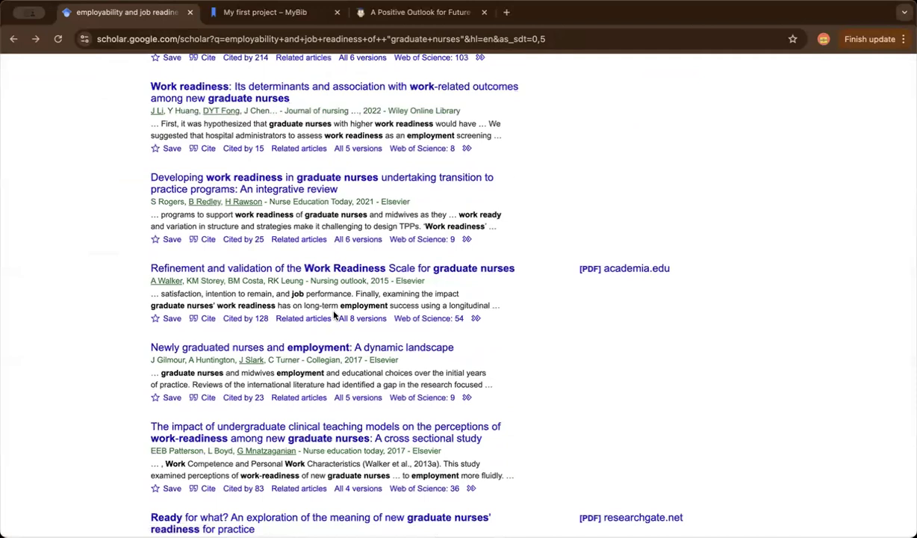
scroll(334, 314, "down", 1)
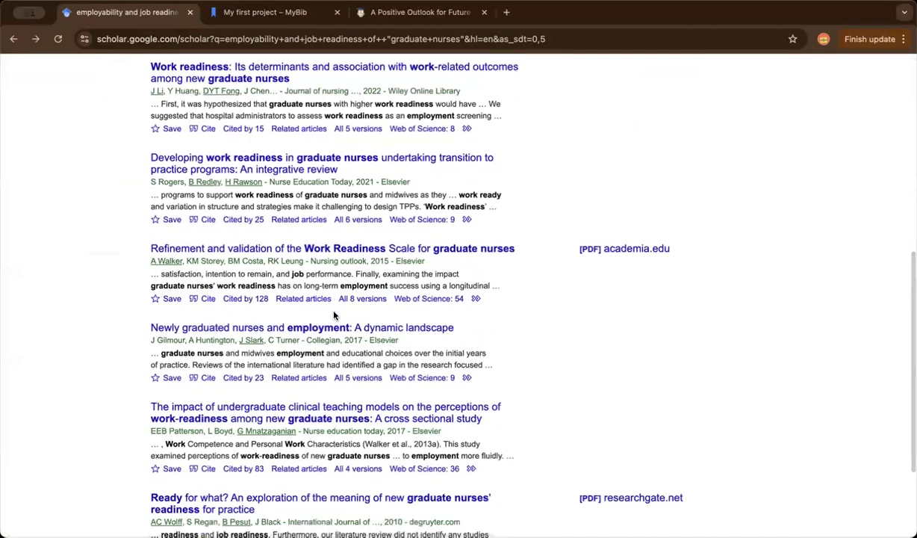
scroll(334, 315, "down", 3)
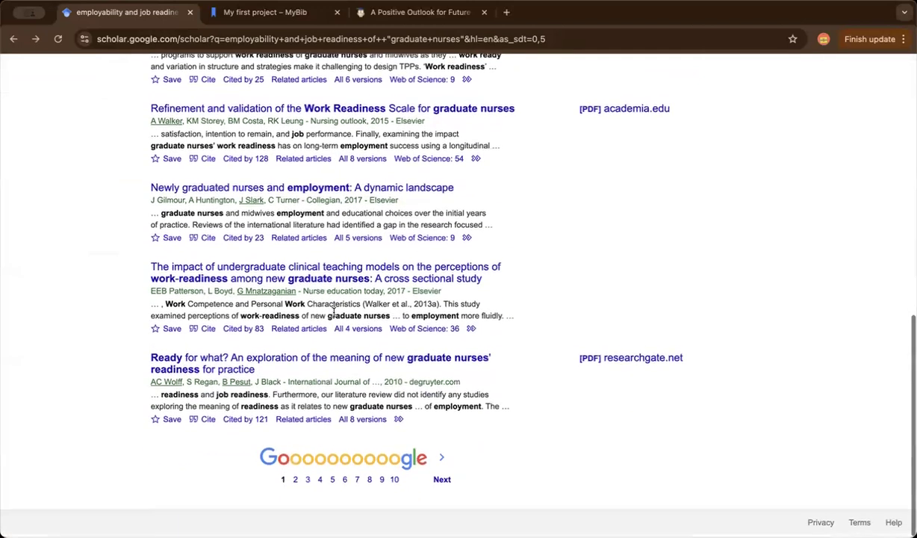
scroll(334, 314, "up", 10)
scroll(109, 188, "down", 2)
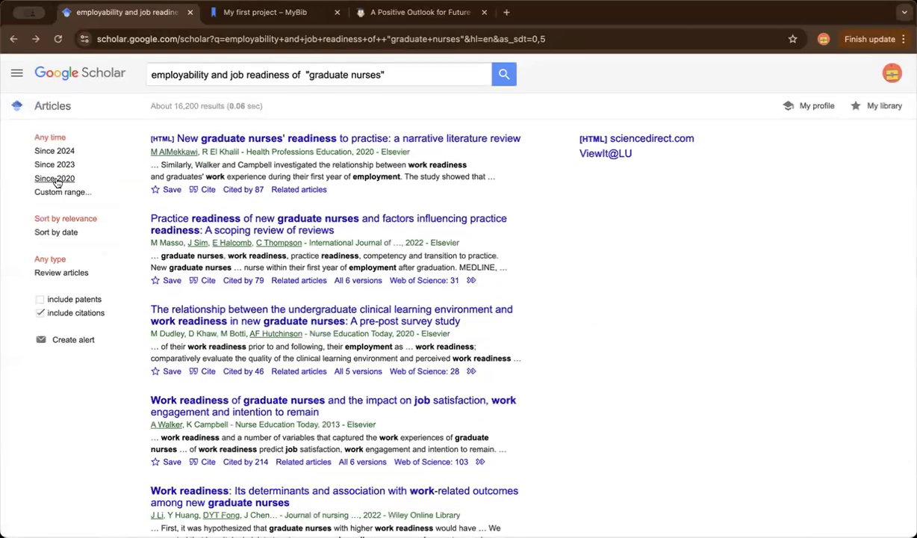
Limit the results to articles since 2020 and open the pre-post survey study on undergraduate clinical learning environment and work readiness.
left_click(56, 179)
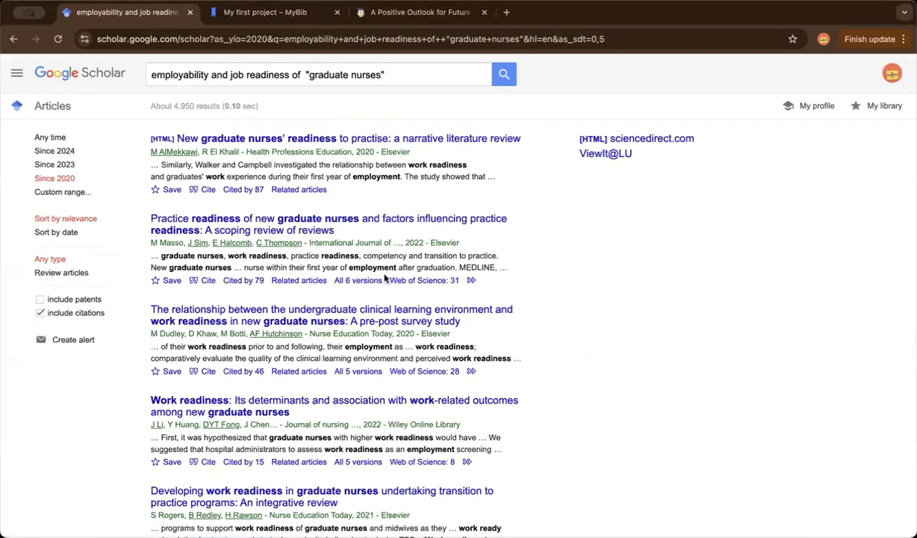
scroll(385, 278, "down", 1)
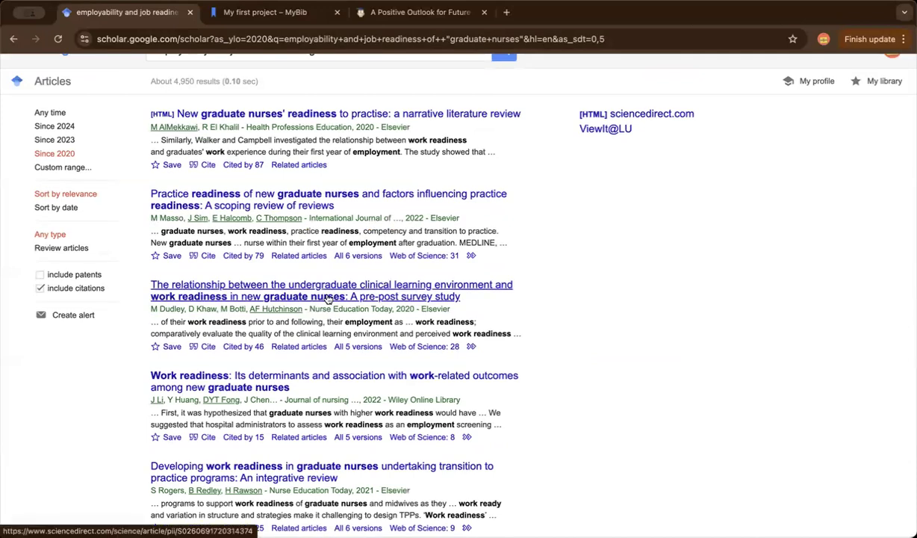
left_click(273, 289)
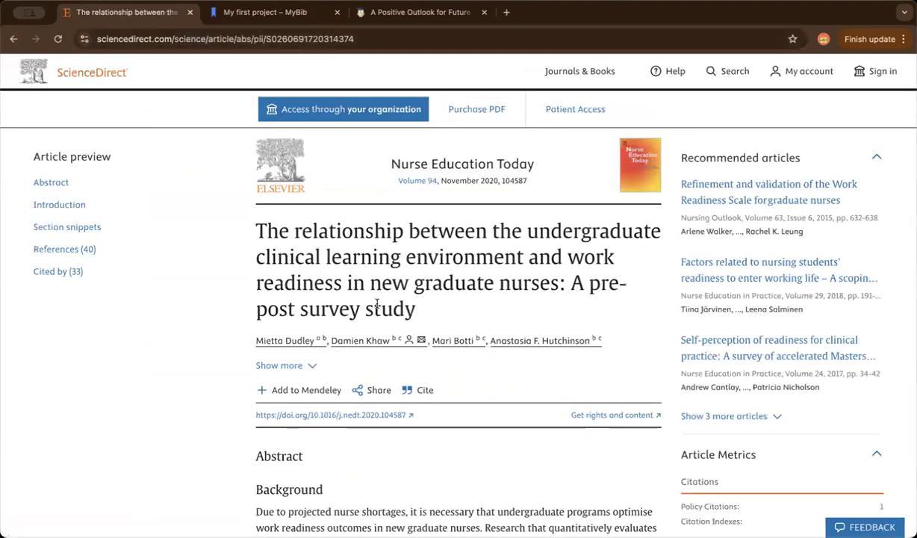
Look through the article preview from the title and authors through the abstract, introduction and section snippets to the reference list.
scroll(318, 314, "down", 1)
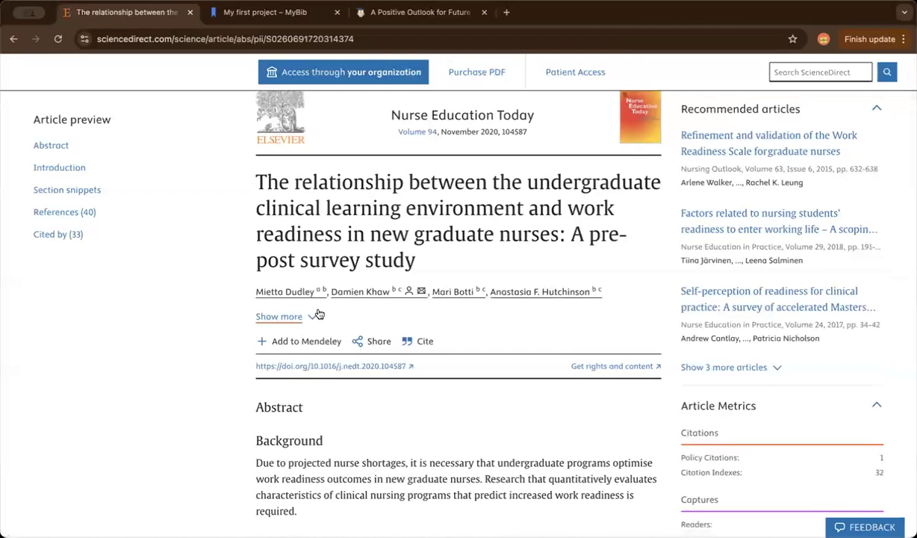
scroll(317, 313, "up", 1)
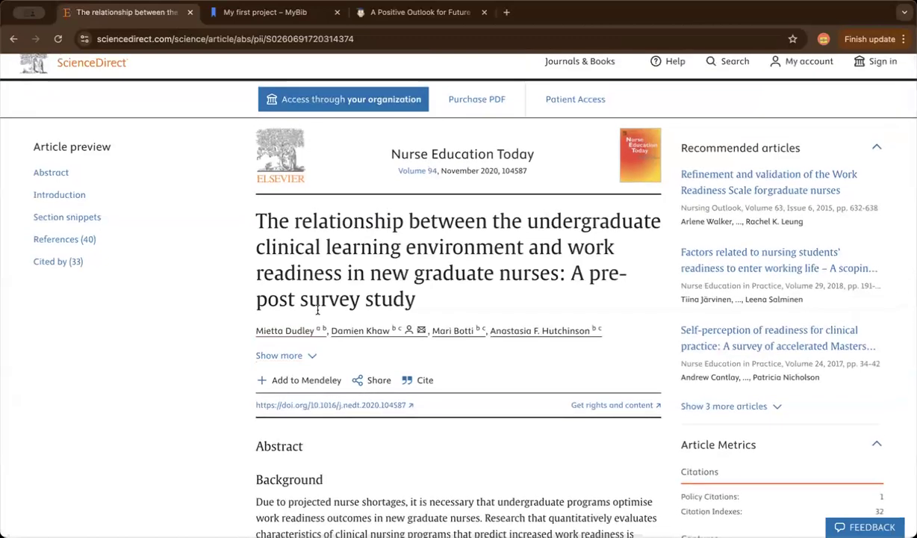
scroll(318, 309, "down", 1)
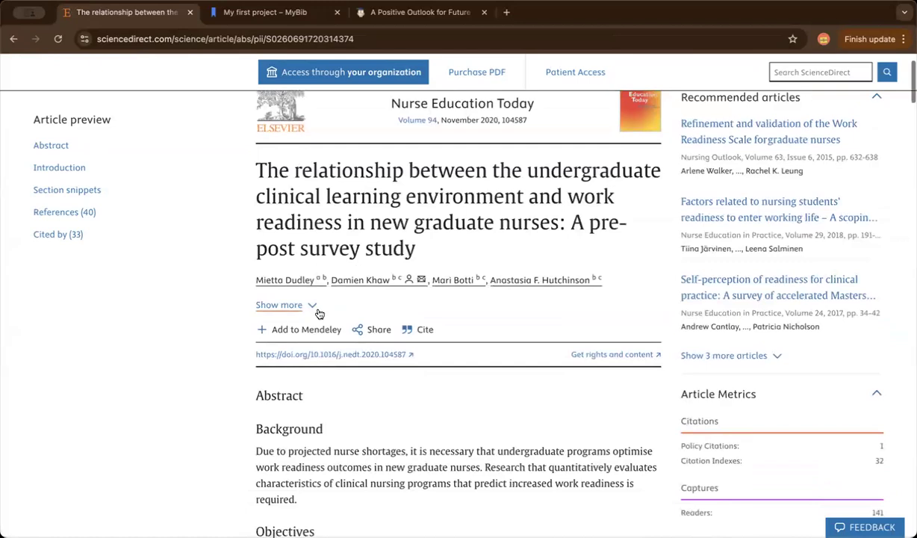
scroll(443, 286, "up", 1)
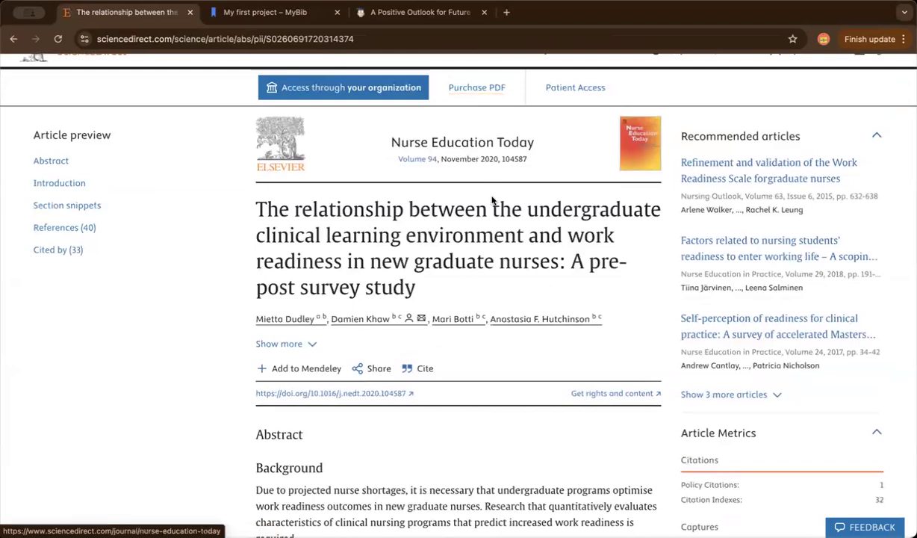
scroll(491, 196, "down", 10)
scroll(491, 196, "down", 10)
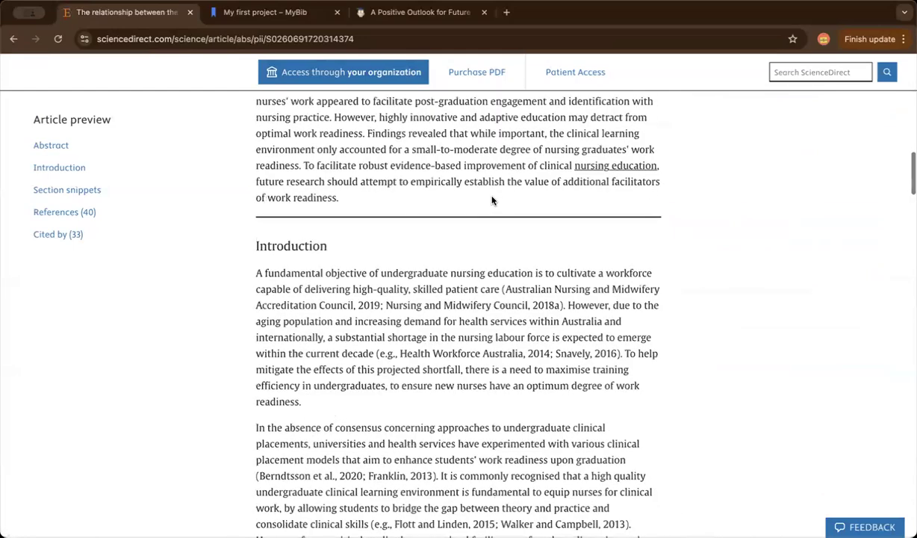
scroll(491, 199, "down", 6)
scroll(491, 200, "down", 2)
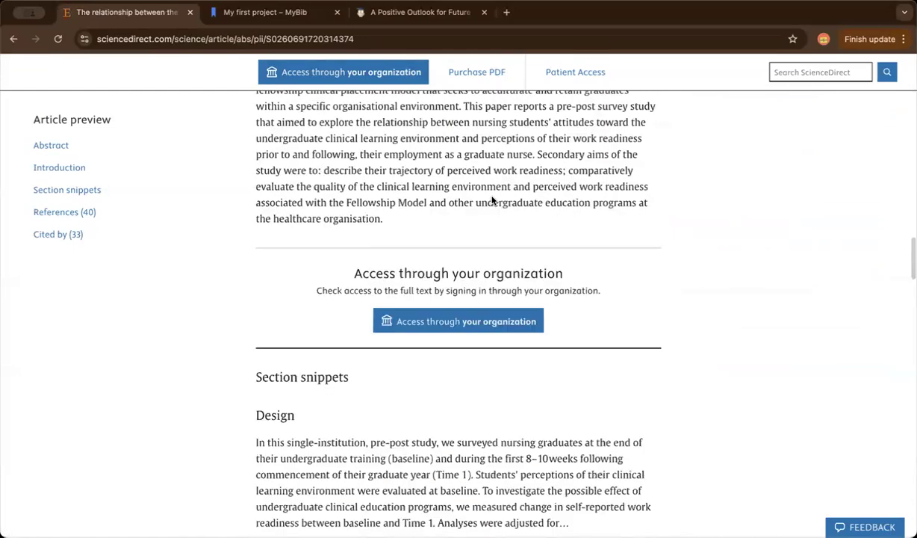
scroll(492, 199, "up", 6)
scroll(491, 198, "down", 4)
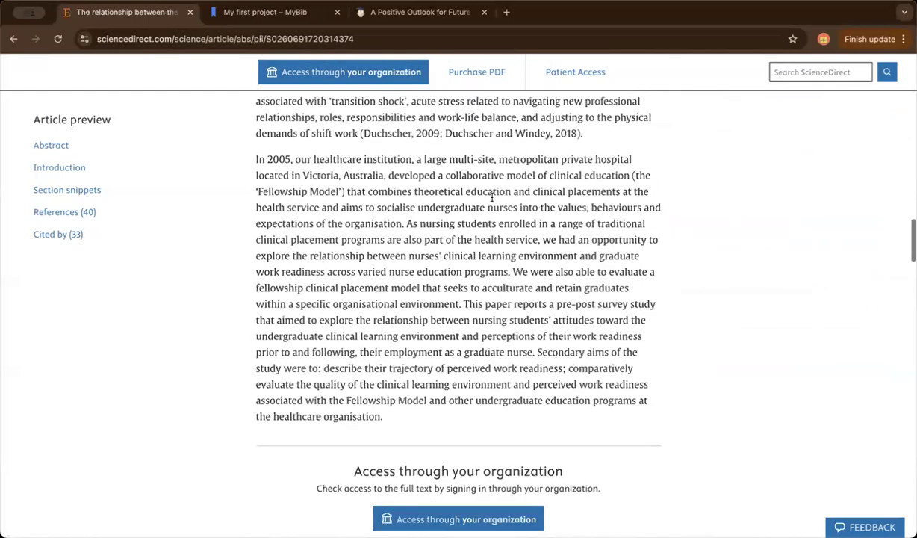
scroll(492, 198, "down", 8)
scroll(491, 198, "down", 6)
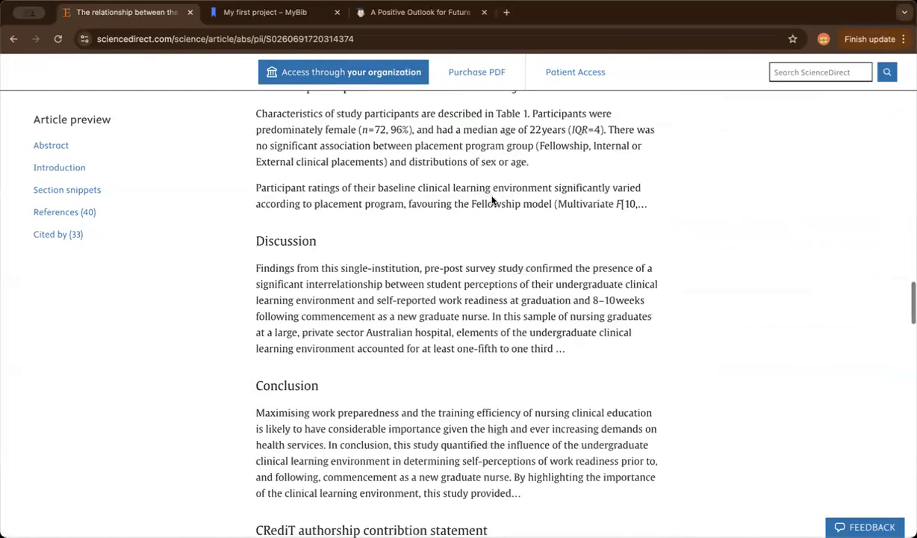
scroll(491, 199, "down", 7)
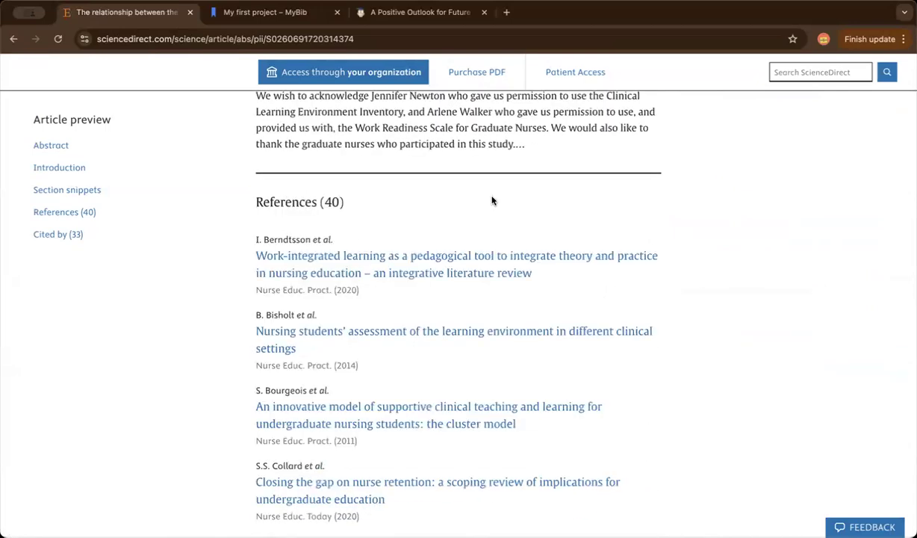
Review the abstract's background, objectives, design, setting, participants, methods, results and conclusions to judge the study's relevance.
scroll(492, 200, "up", 4)
scroll(492, 197, "up", 3)
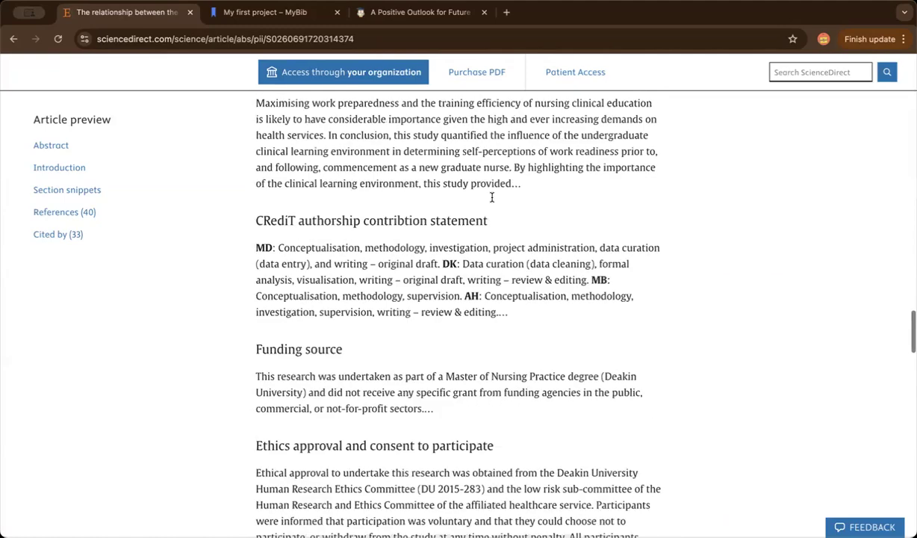
scroll(491, 197, "up", 2)
scroll(491, 197, "up", 5)
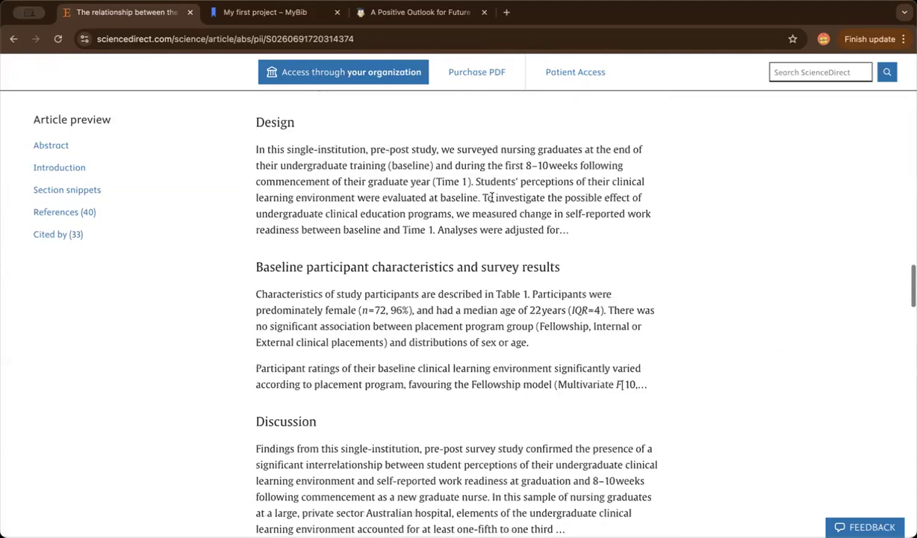
scroll(492, 197, "up", 5)
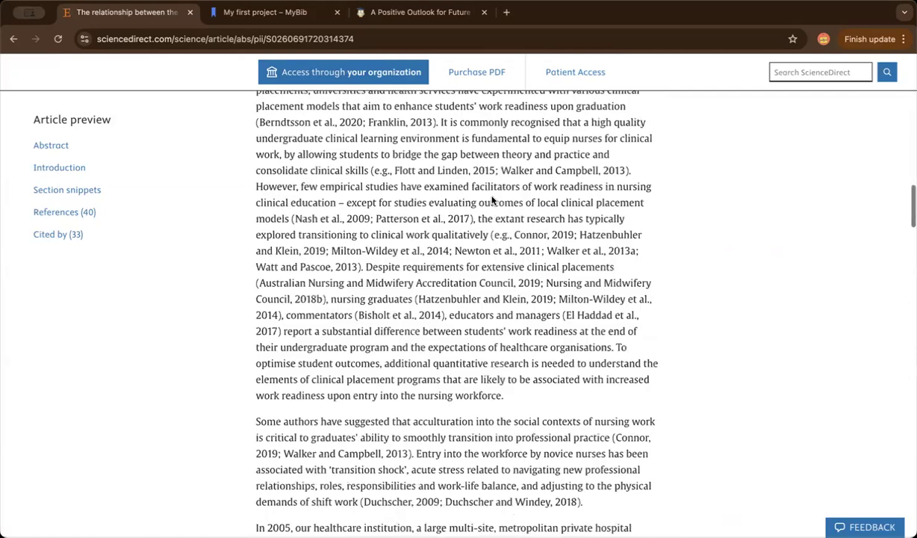
scroll(491, 197, "up", 3)
scroll(491, 198, "up", 4)
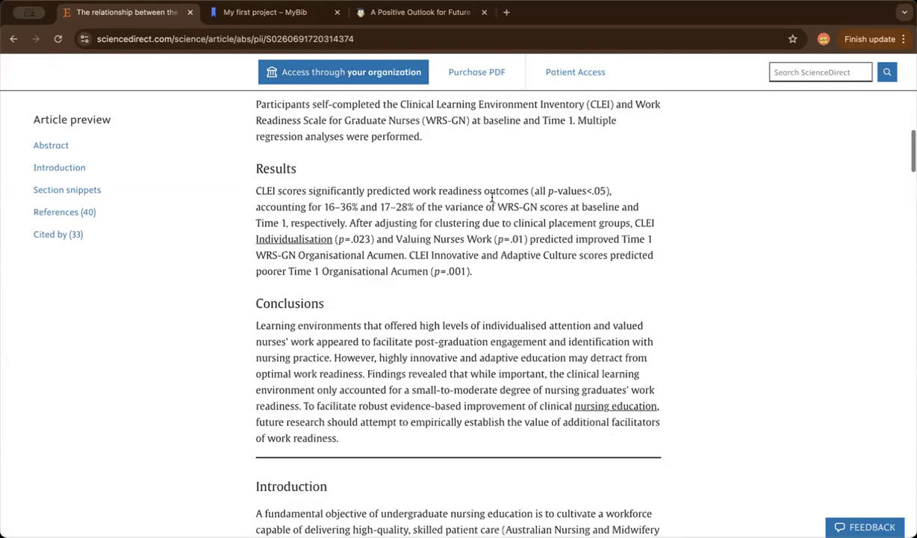
scroll(491, 197, "up", 5)
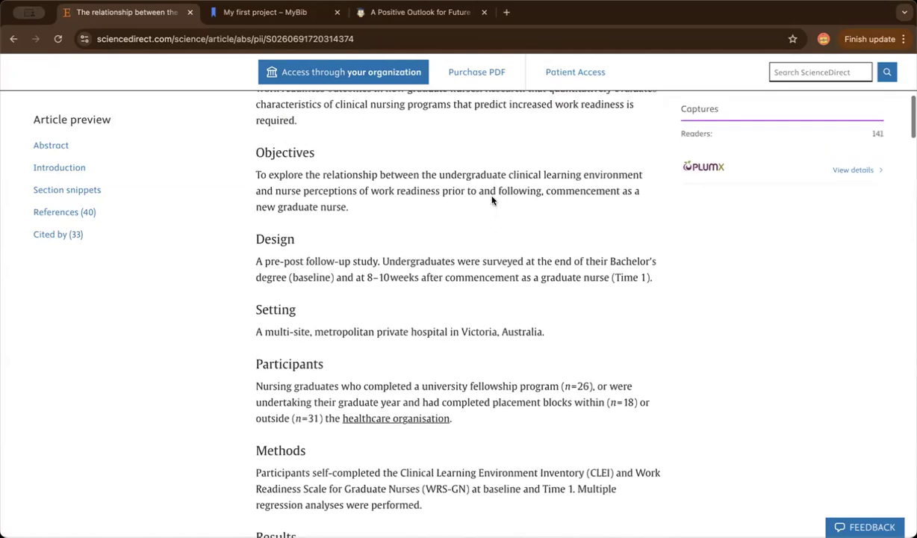
scroll(258, 209, "down", 1)
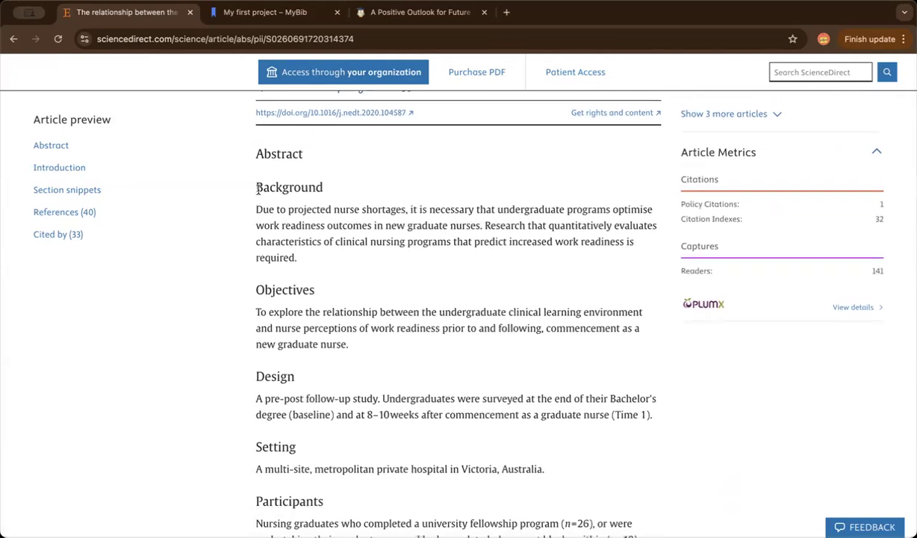
scroll(271, 308, "down", 1)
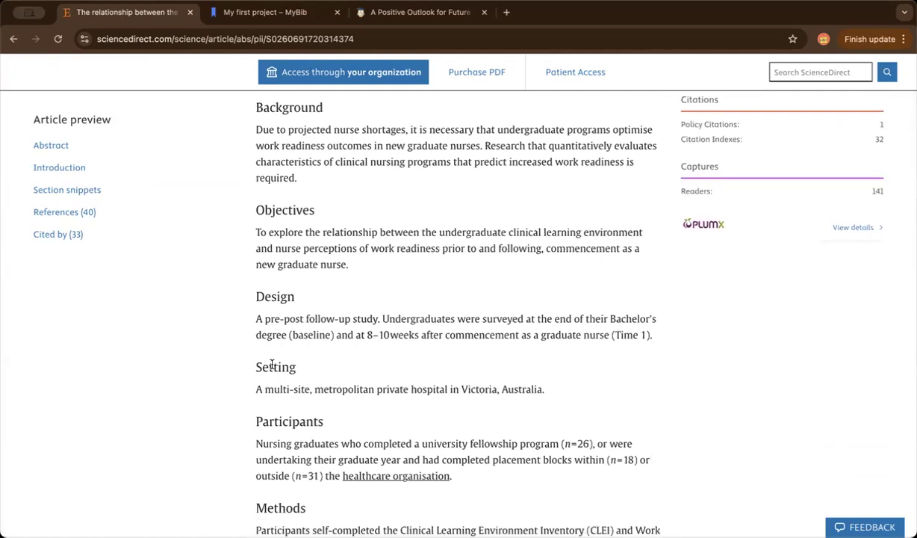
scroll(265, 403, "down", 5)
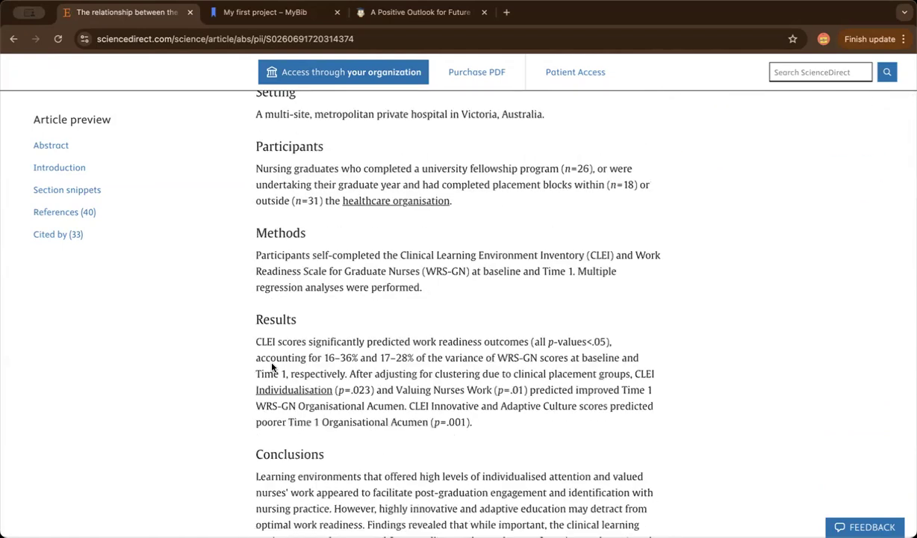
scroll(272, 366, "down", 1)
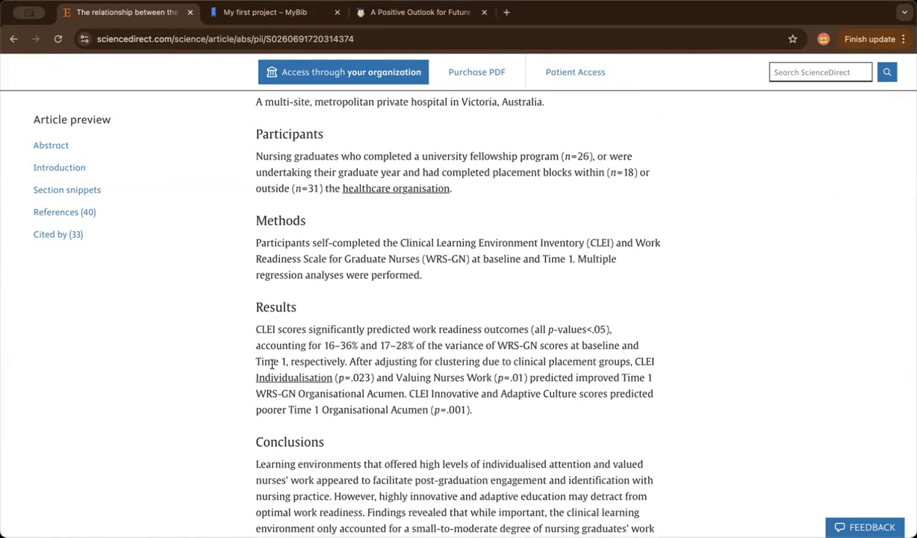
scroll(271, 364, "up", 4)
scroll(272, 364, "up", 5)
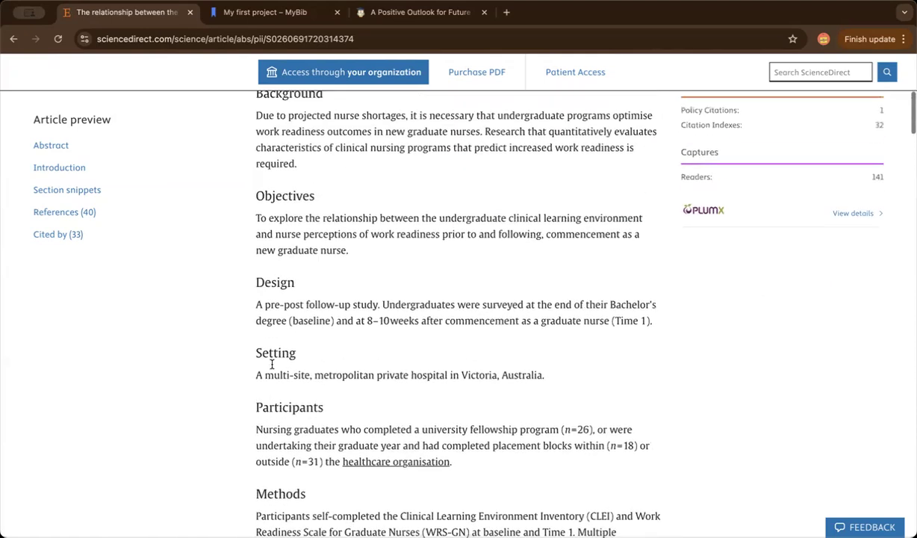
scroll(271, 363, "up", 4)
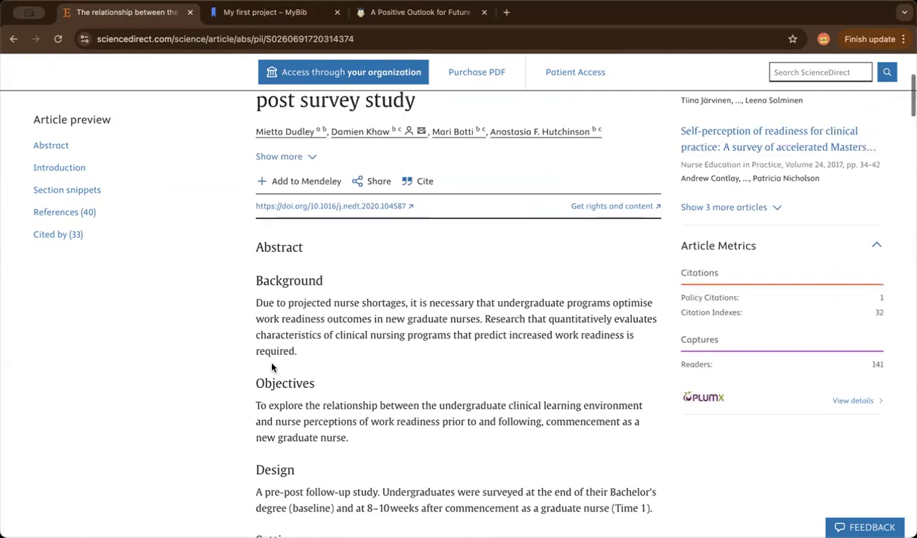
scroll(272, 366, "up", 3)
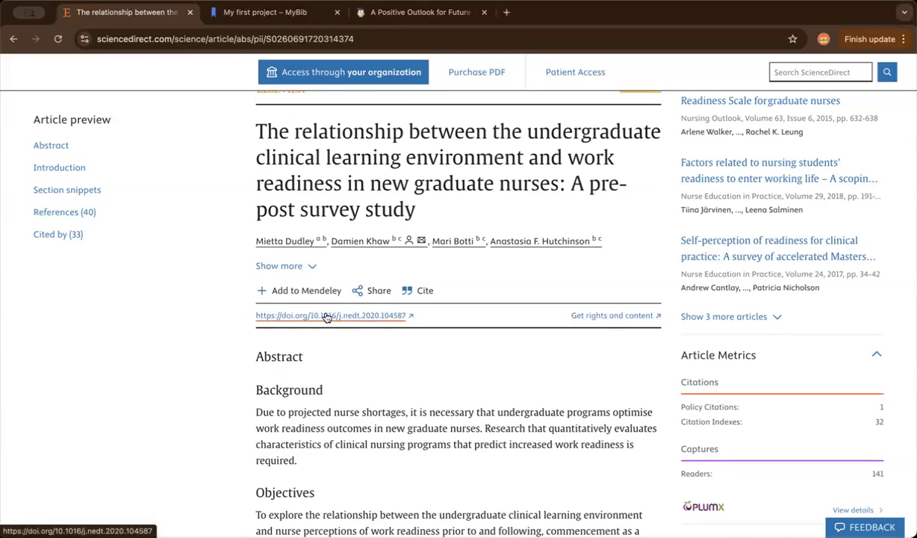
Examine the article's DOI link beneath the author list at a larger magnification.
scroll(326, 316, "up", 2)
scroll(326, 317, "up", 5)
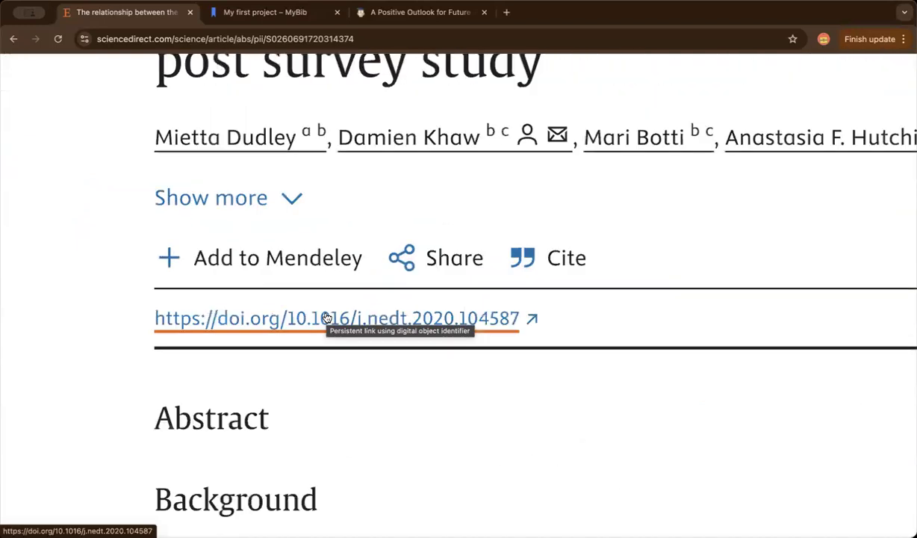
scroll(327, 317, "down", 3)
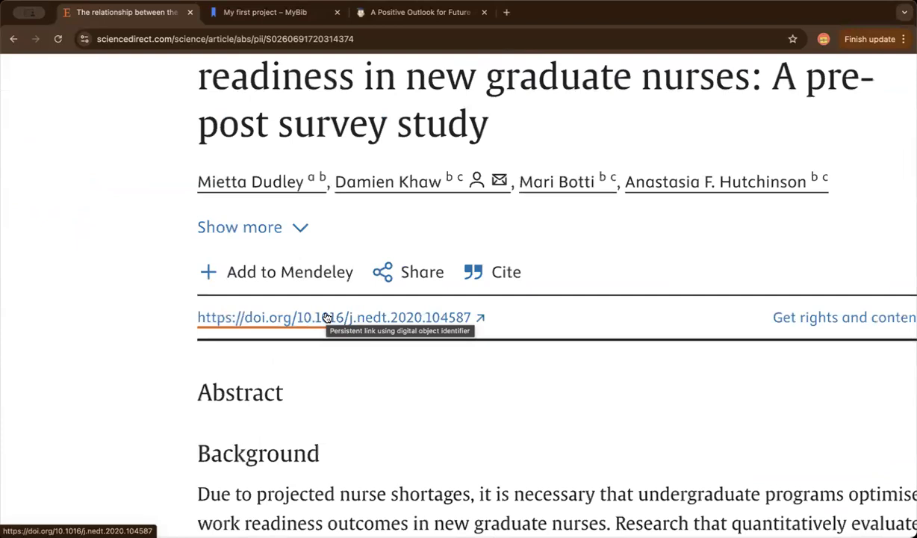
scroll(327, 316, "down", 2)
scroll(326, 316, "down", 2)
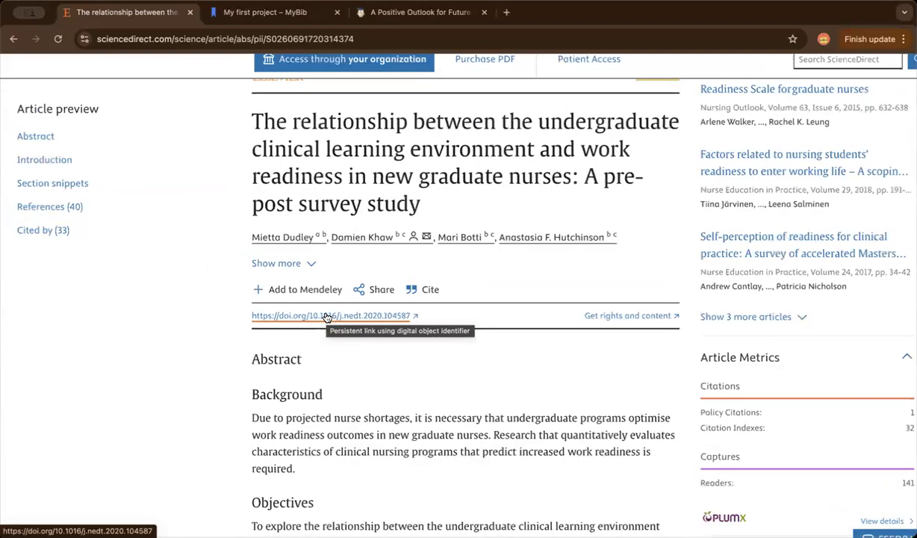
scroll(648, 333, "down", 2)
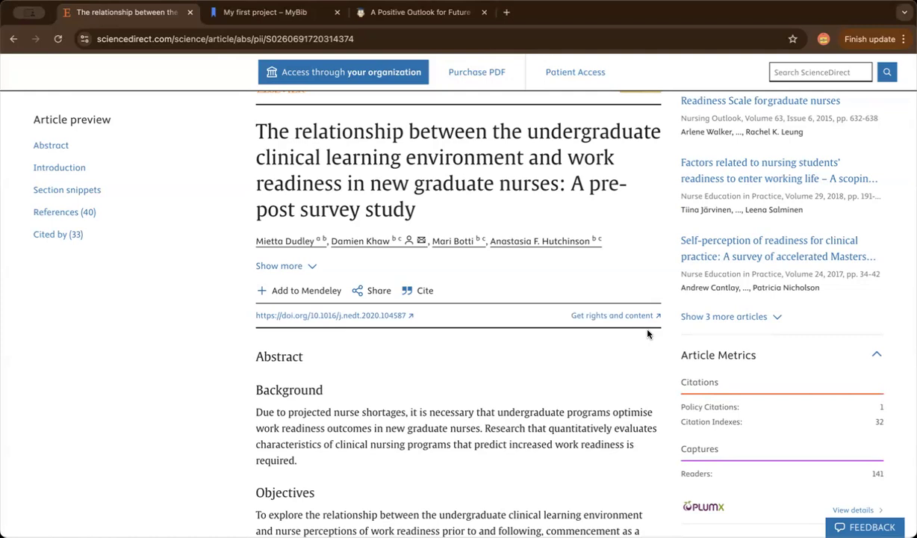
Export the article's citation to BibTeX from its citation options.
scroll(647, 333, "up", 3)
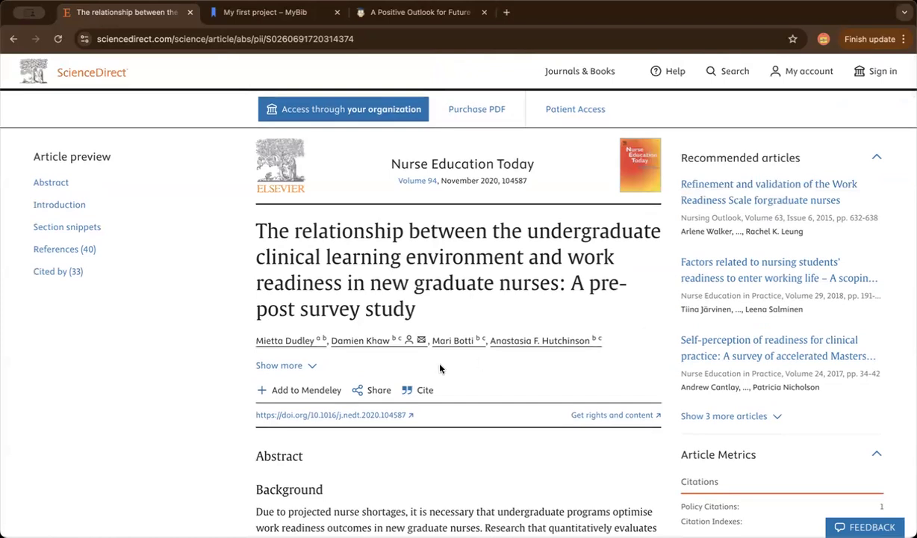
left_click(415, 394)
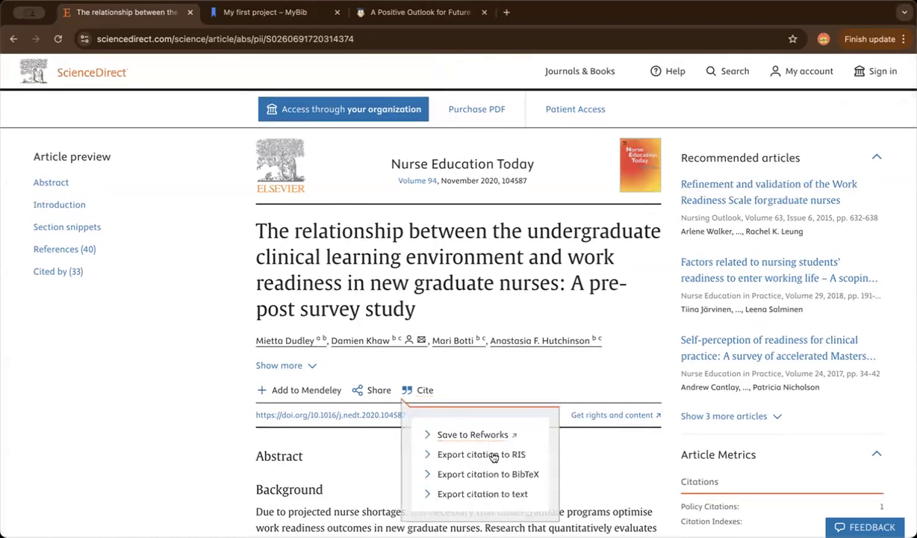
scroll(468, 364, "down", 1)
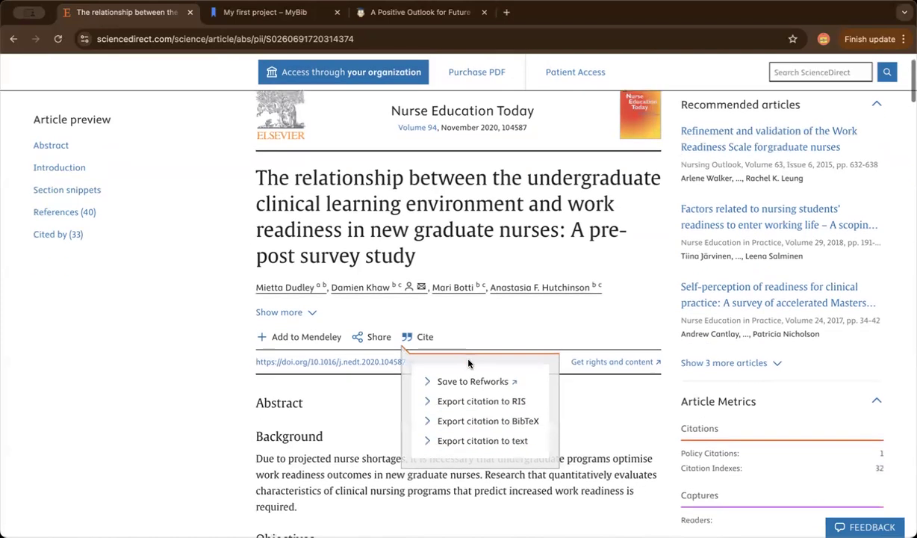
left_click(474, 421)
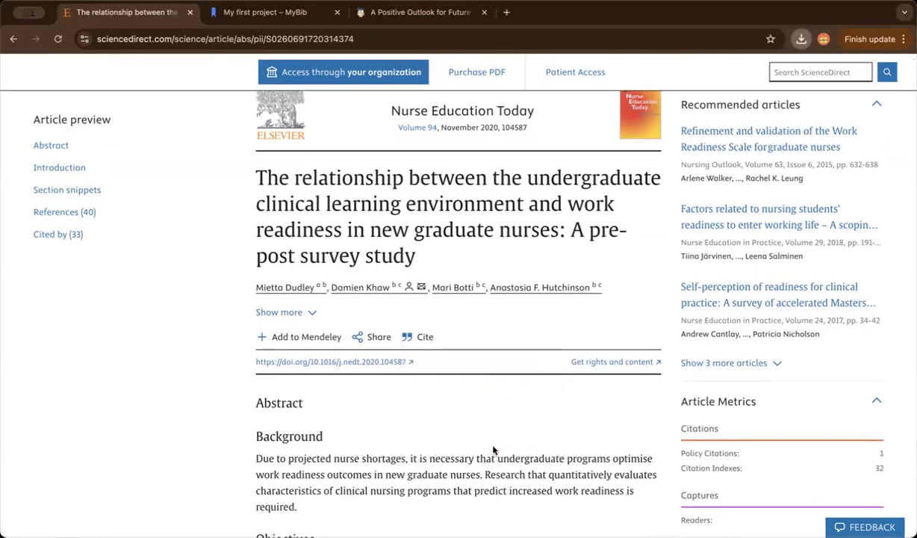
double_click(698, 75)
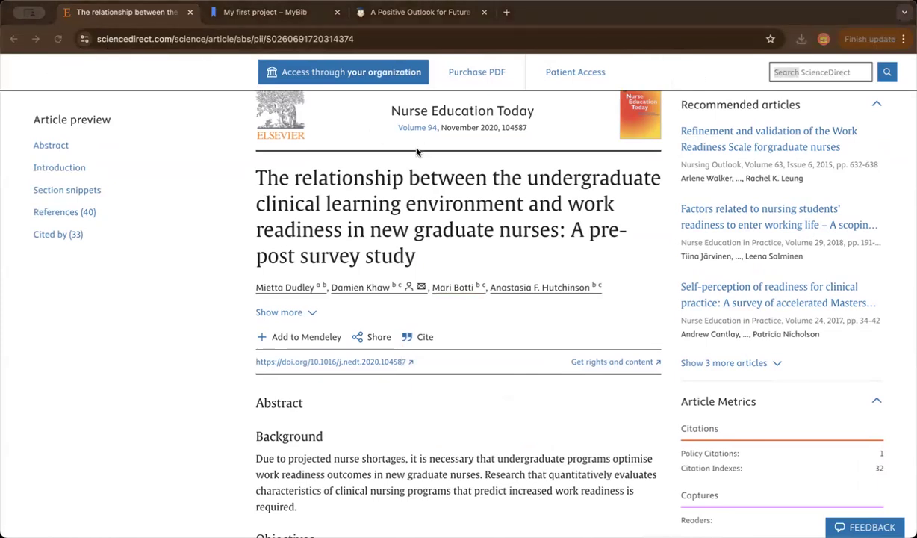
Copy the link address of the article's DOI.
scroll(416, 152, "up", 1)
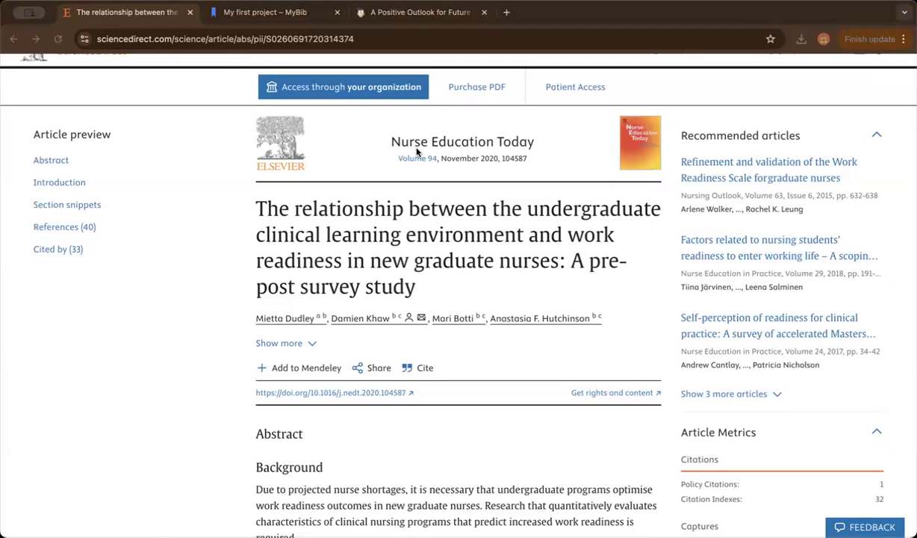
right_click(277, 393)
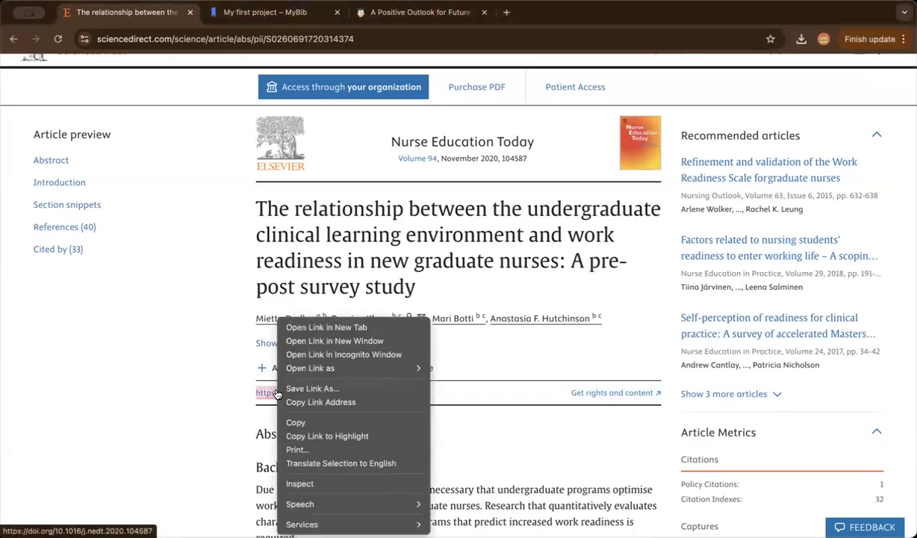
left_click(384, 404)
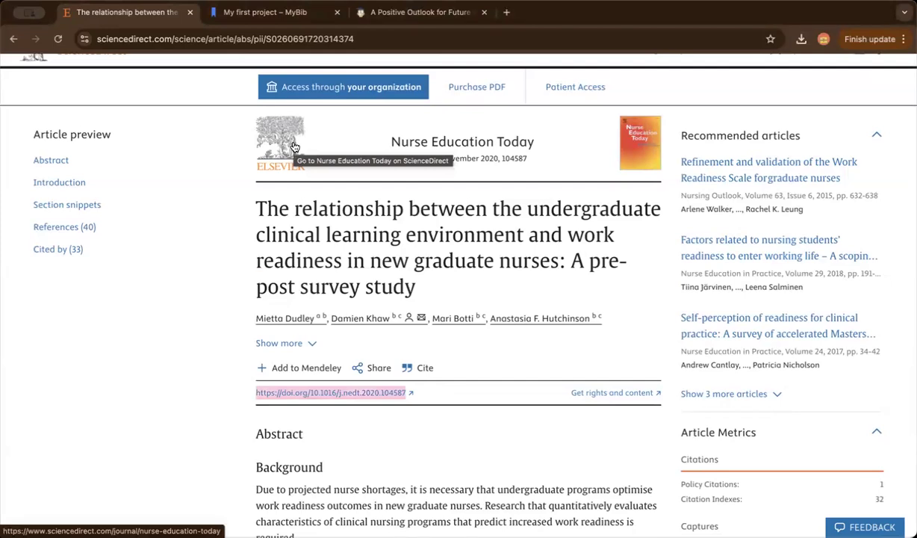
Switch to MyBib and rename the existing project to "Nurse employability".
left_click(242, 15)
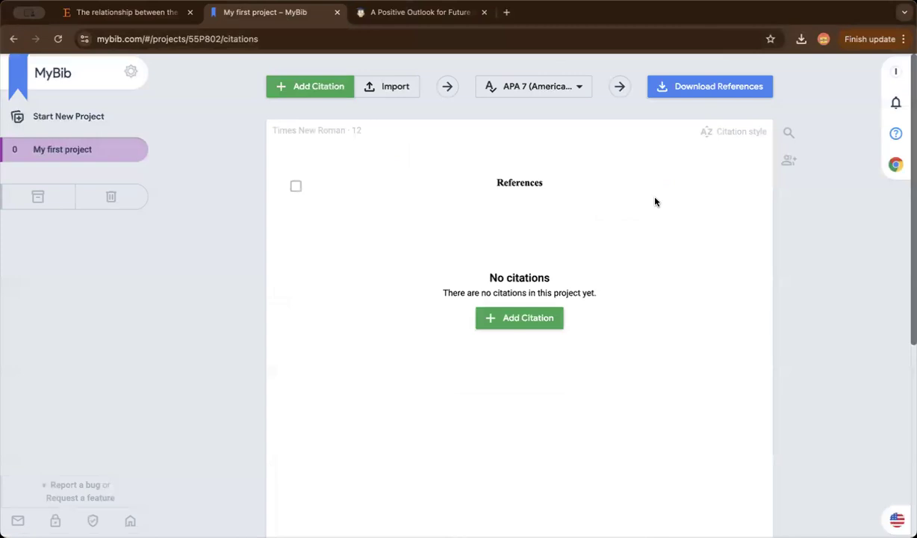
left_click(897, 71)
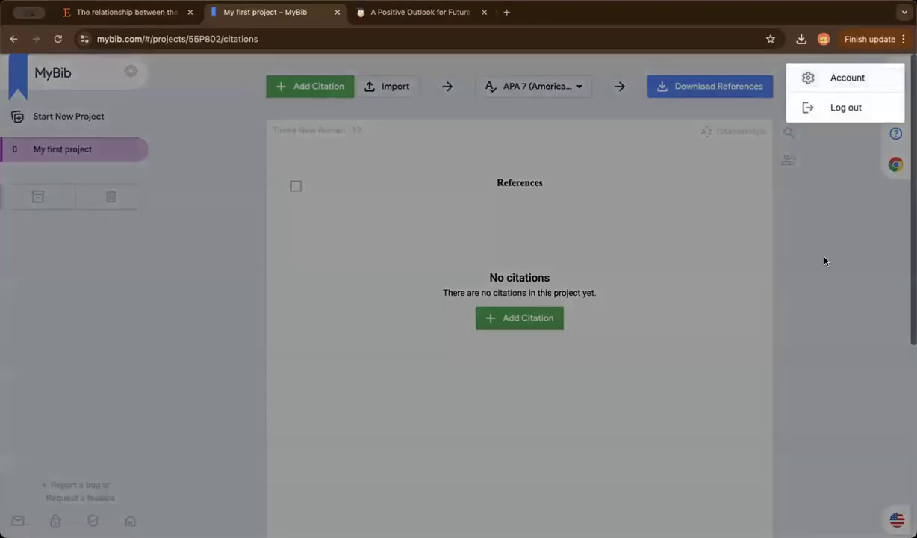
left_click(825, 260)
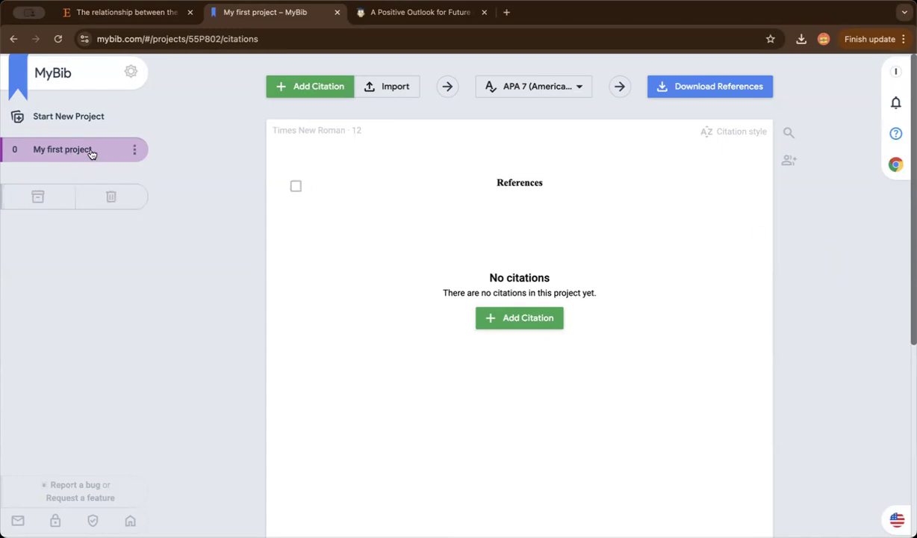
left_click(142, 150)
left_click(191, 164)
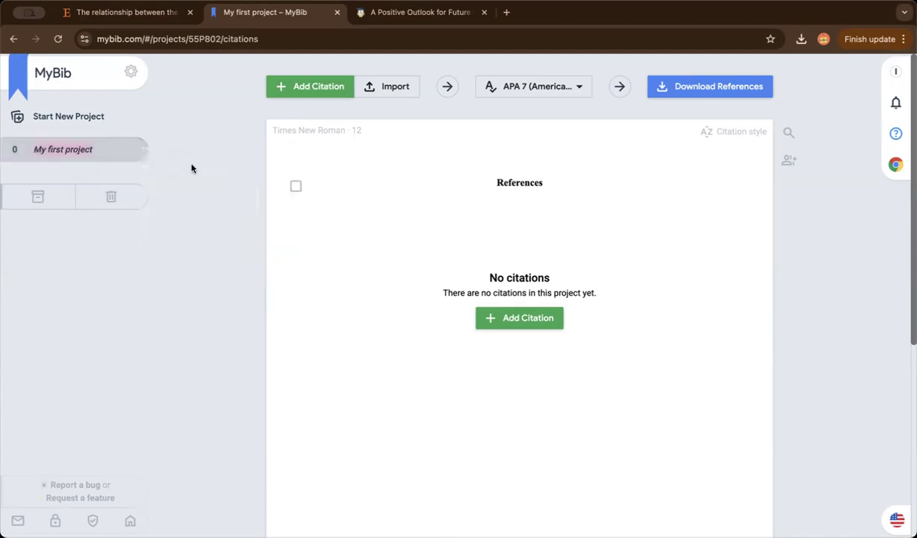
type("Nurse employability")
key("Return")
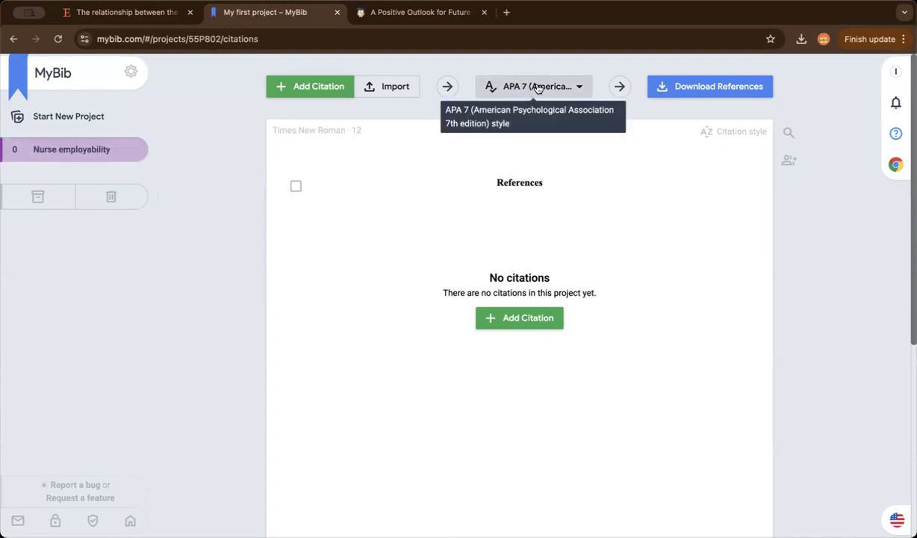
Save APA 7 (American Psychological Association 7th edition) as the citation style and start a new citation with the Journal source type.
left_click(581, 86)
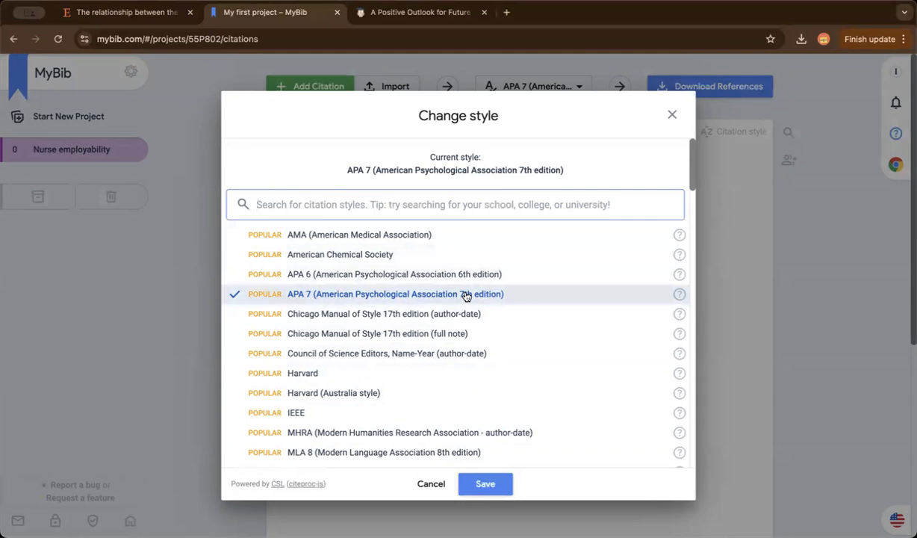
left_click(487, 483)
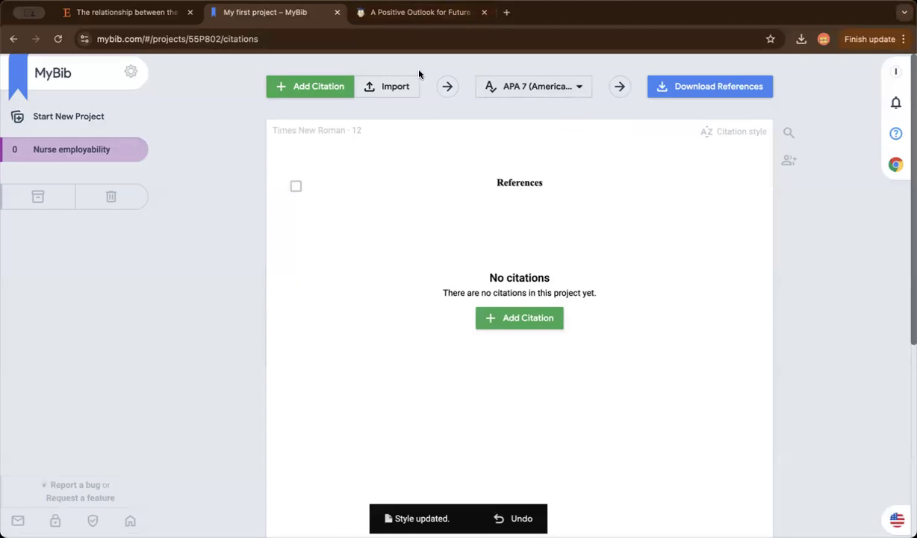
left_click(322, 94)
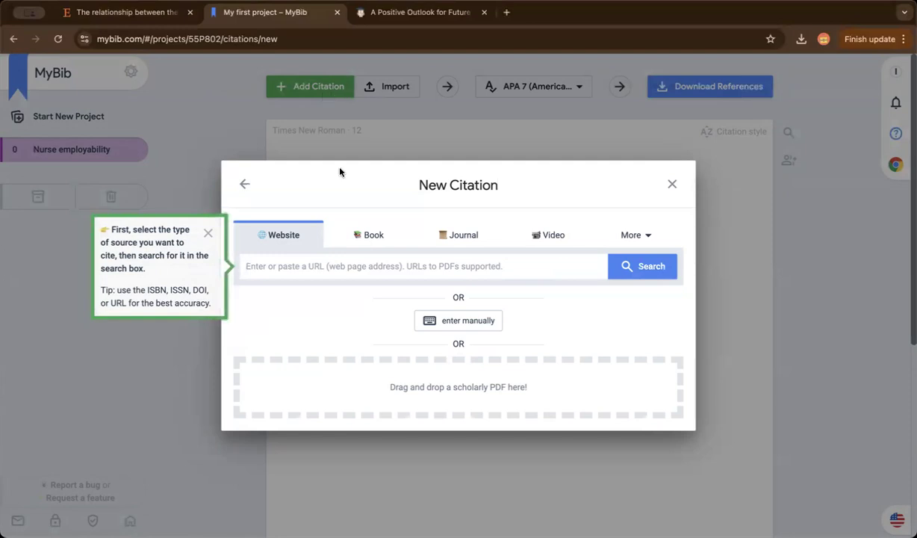
left_click(368, 237)
left_click(442, 236)
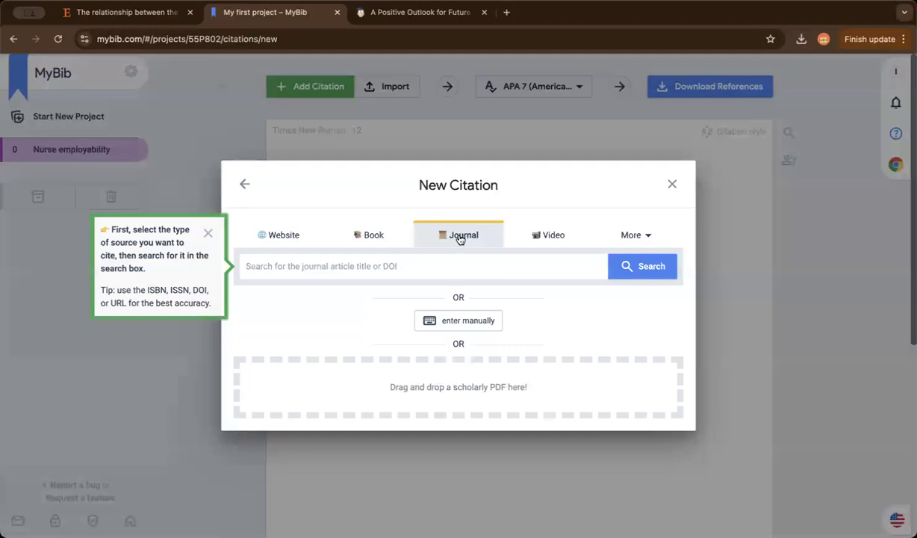
left_click(535, 238)
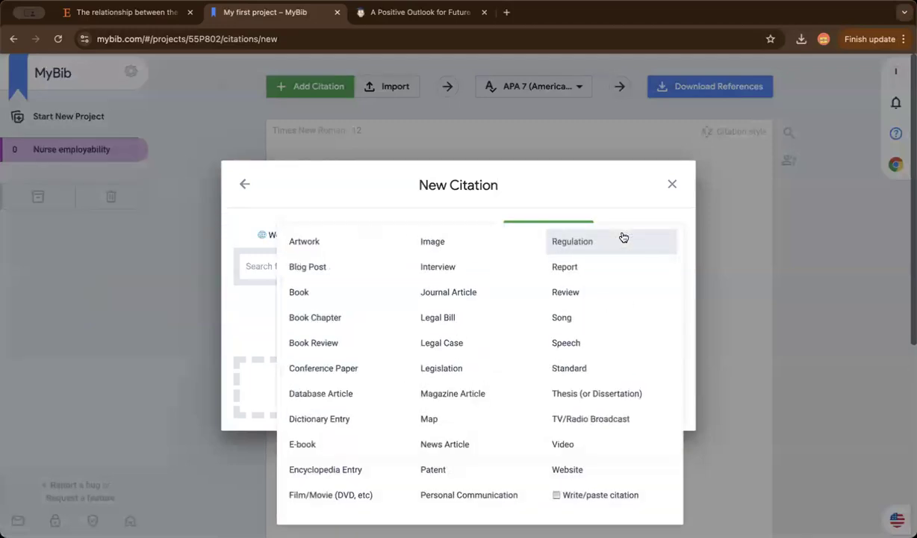
mouse_move(649, 237)
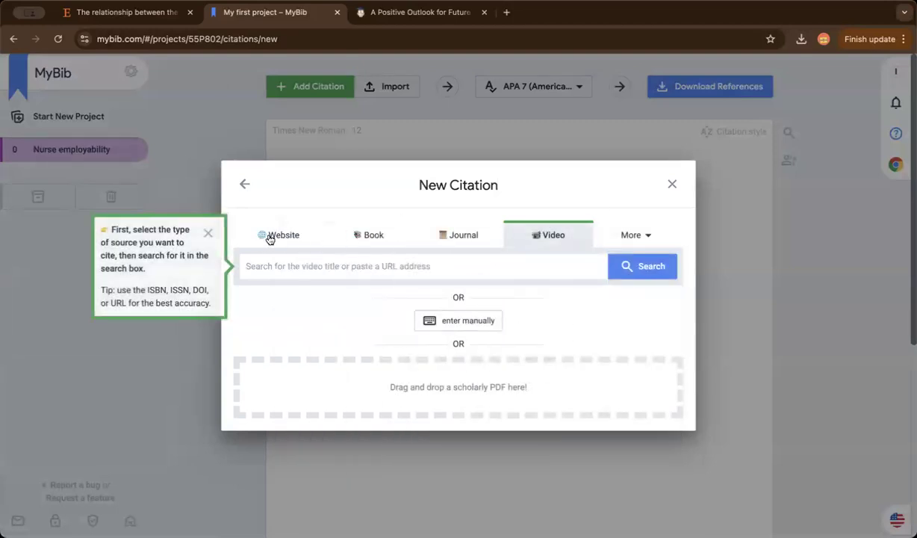
left_click(461, 244)
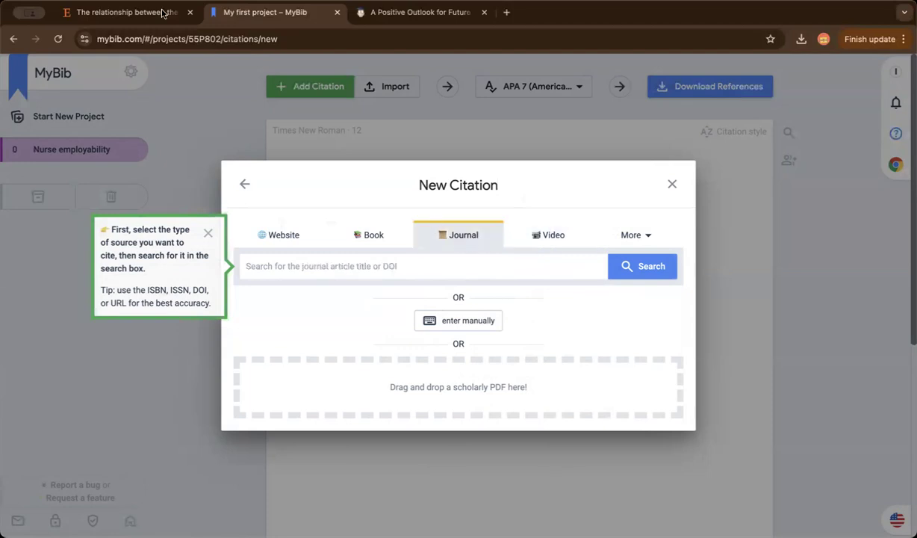
left_click(131, 13)
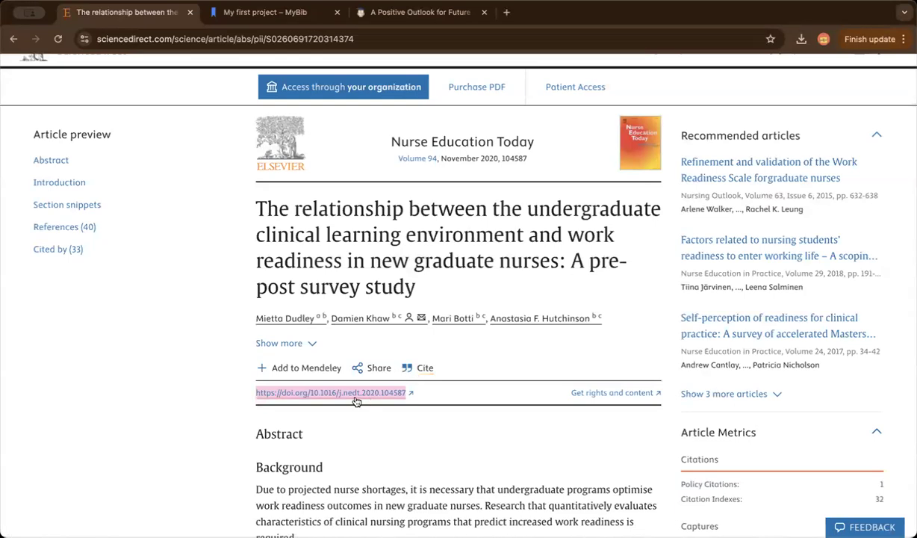
left_click(394, 15)
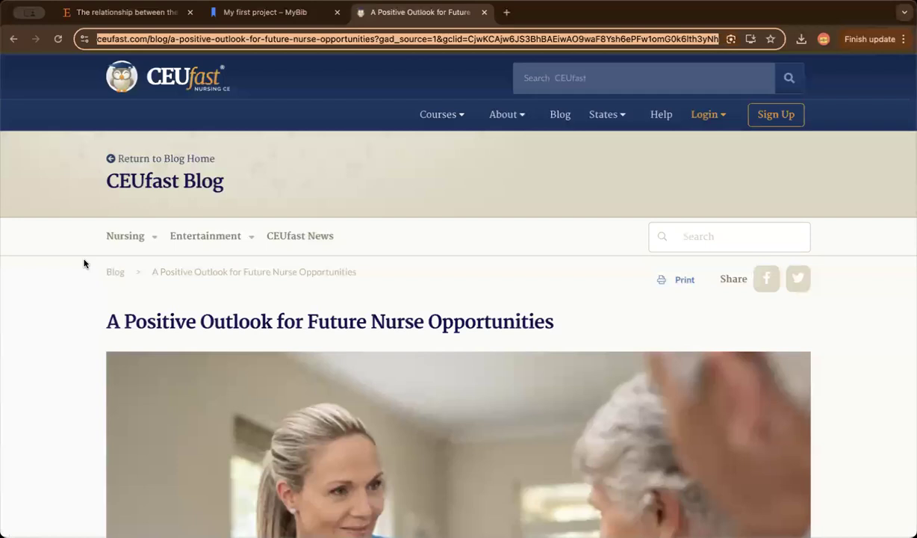
left_click(109, 15)
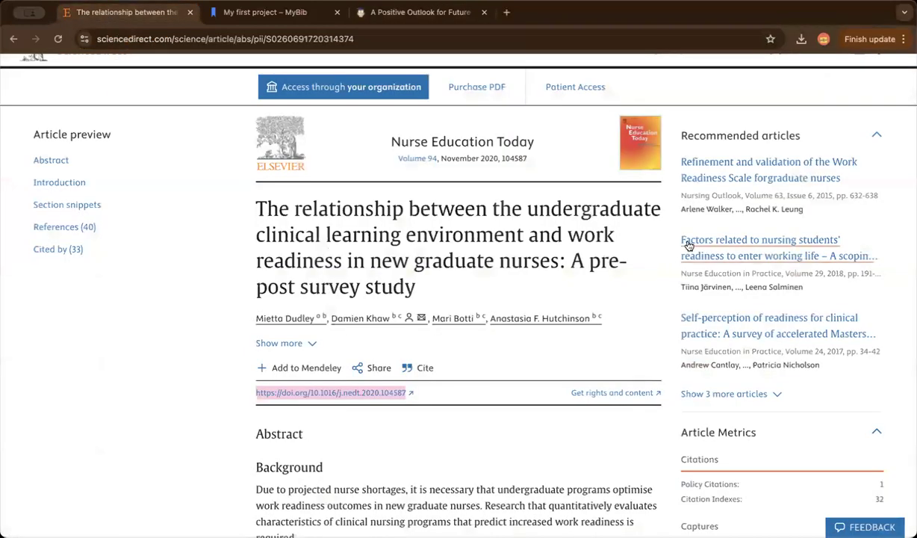
left_click(241, 21)
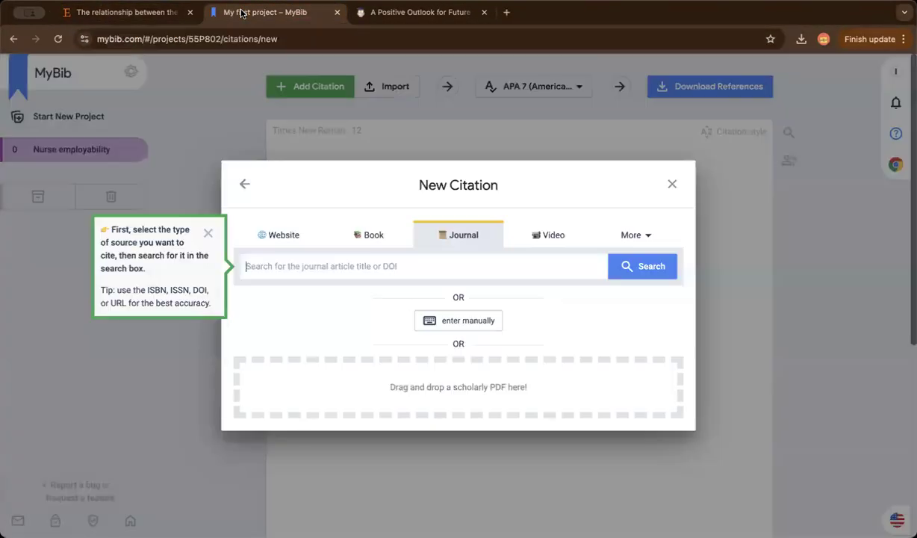
left_click(323, 267)
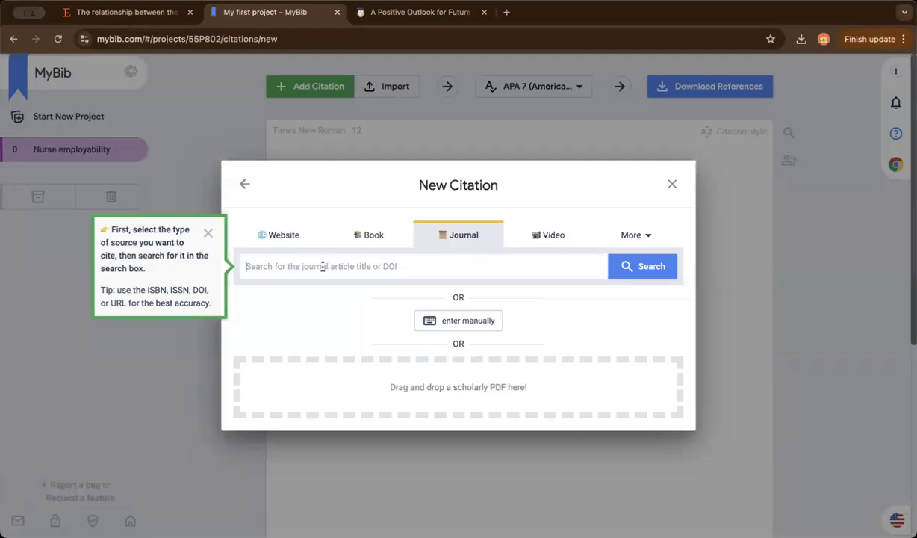
right_click(323, 266)
left_click(366, 356)
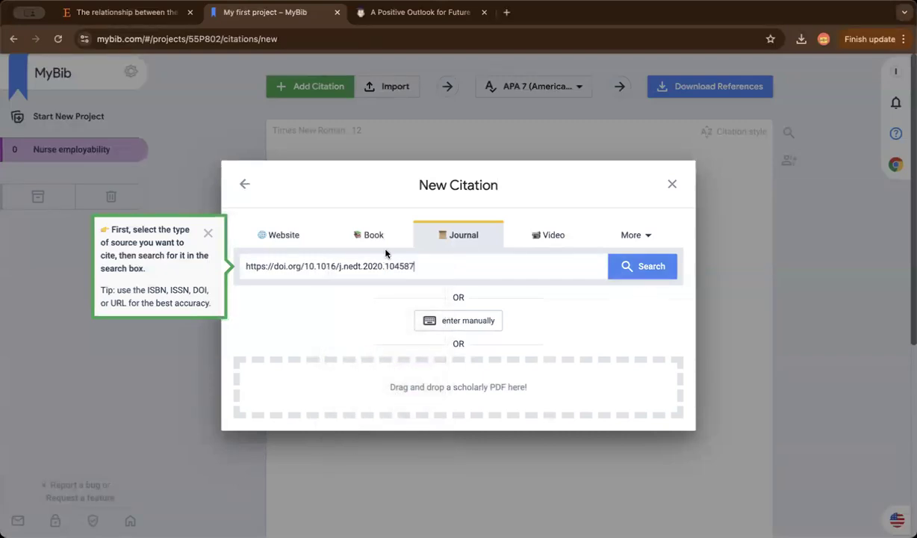
left_click(634, 274)
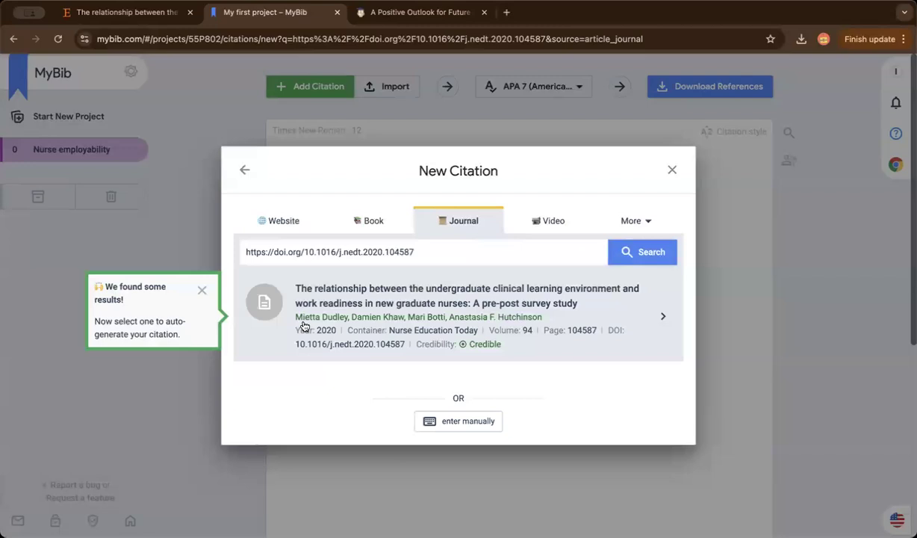
Compare the search result with the ScienceDirect article page and select it as the source for the citation.
left_click(116, 16)
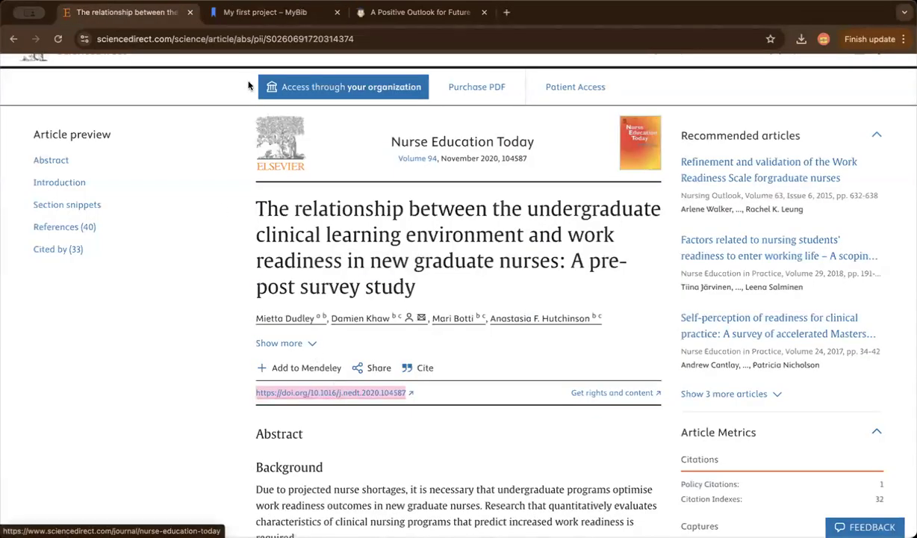
left_click(265, 13)
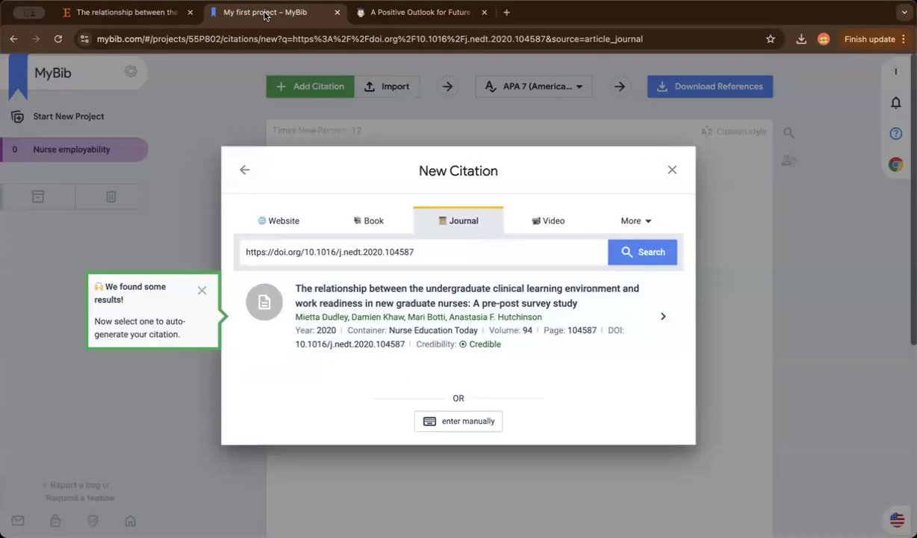
left_click(624, 315)
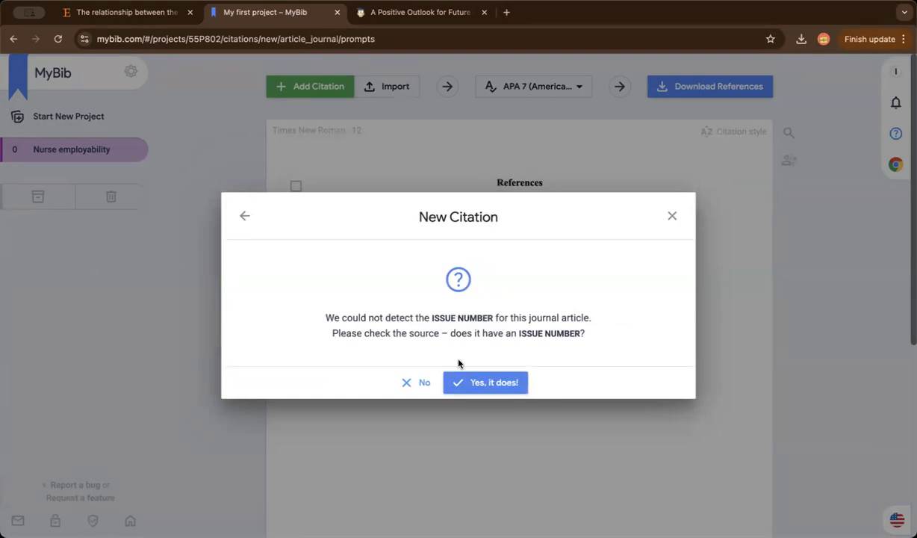
Check the ScienceDirect article page for an issue number and export the article's citation to RIS.
left_click(112, 12)
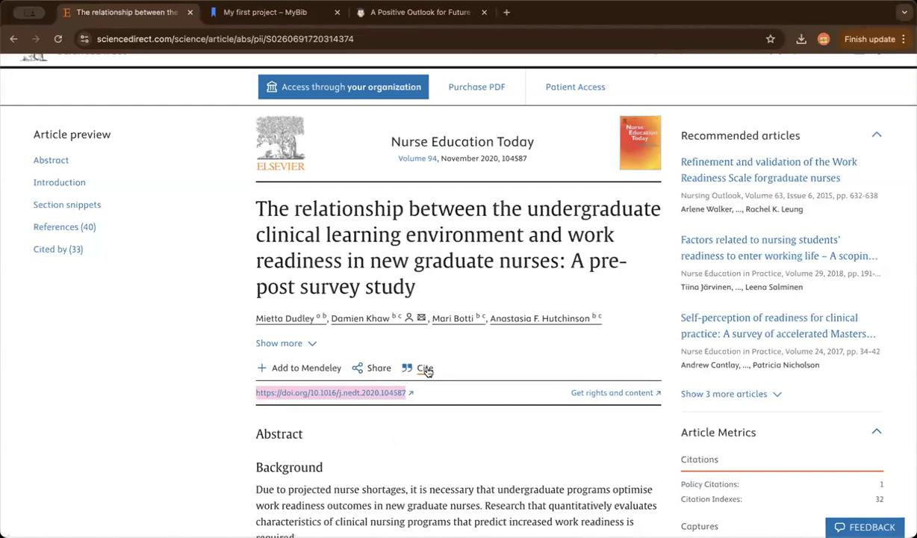
scroll(426, 370, "down", 6)
scroll(426, 370, "up", 5)
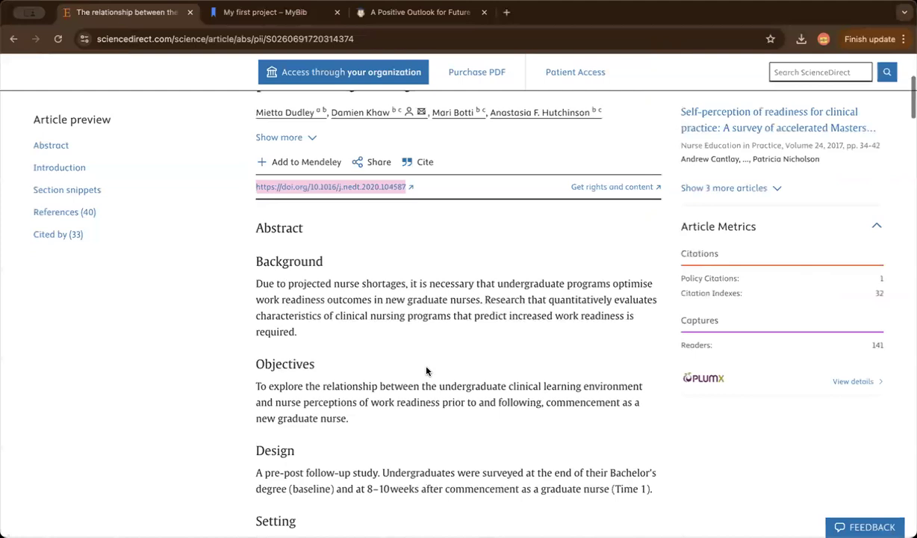
left_click(424, 255)
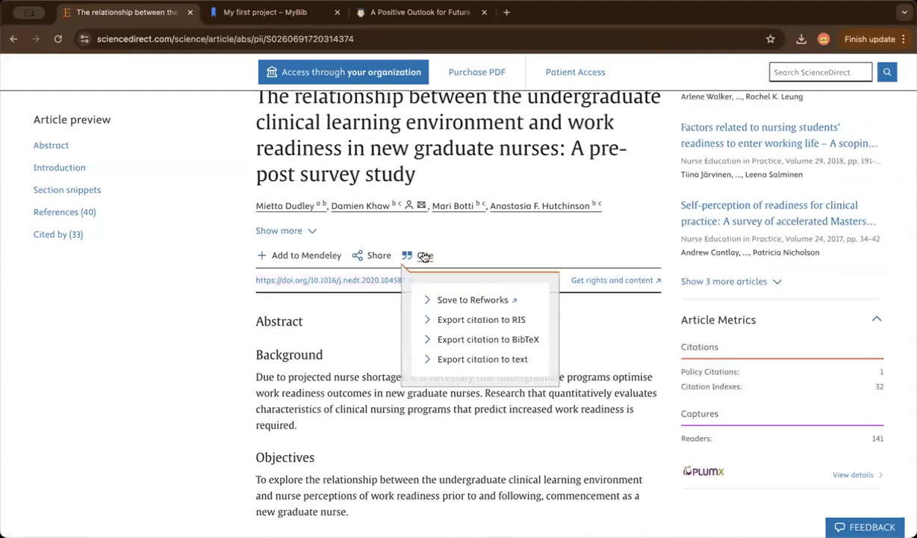
left_click(497, 320)
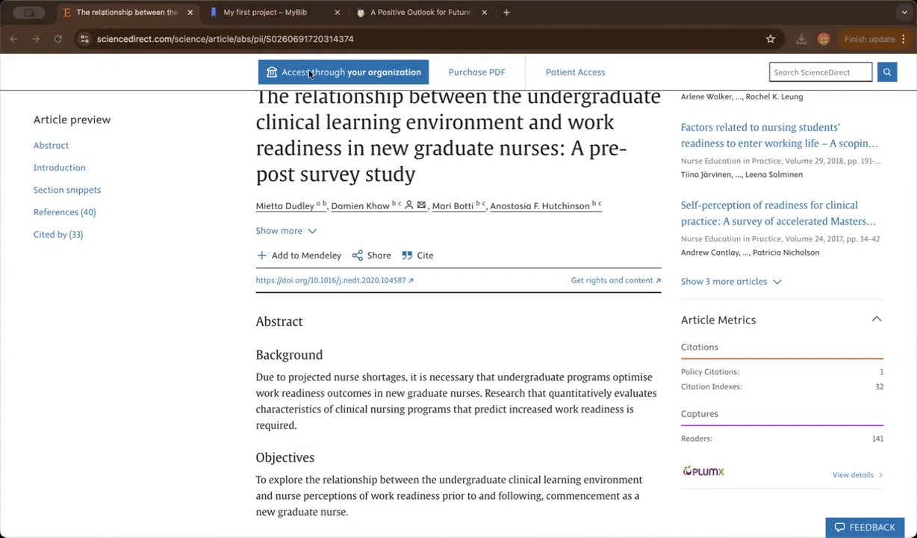
Return to MyBib and supply 16 as the journal article's missing issue number.
left_click(389, 17)
left_click(272, 13)
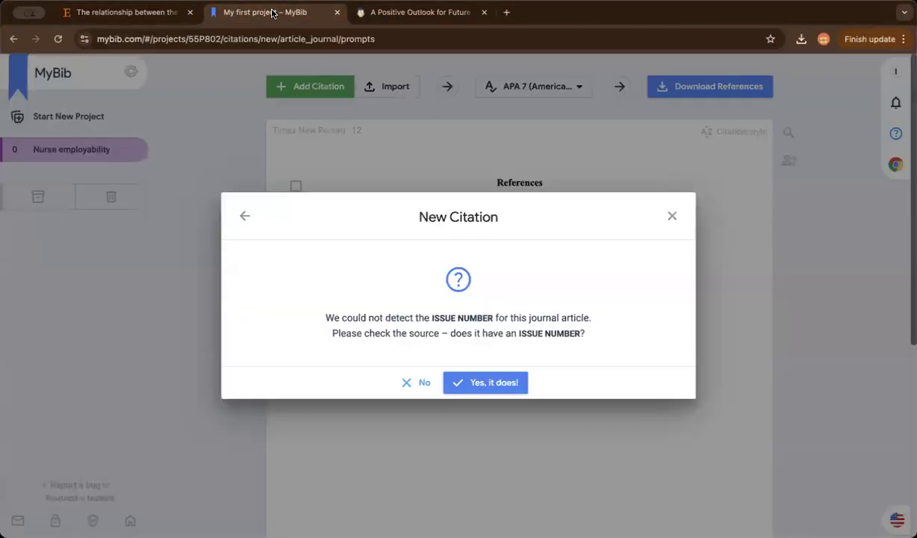
left_click(467, 381)
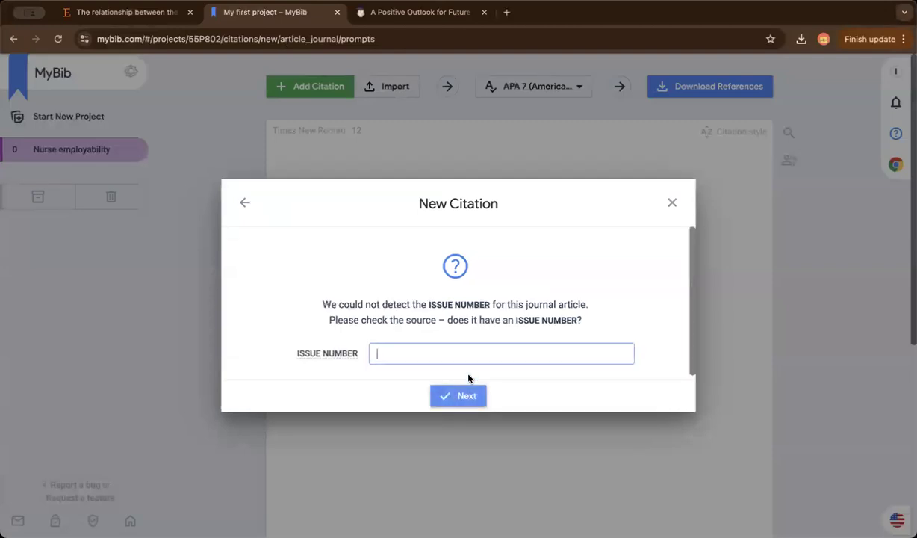
type("16")
left_click(457, 397)
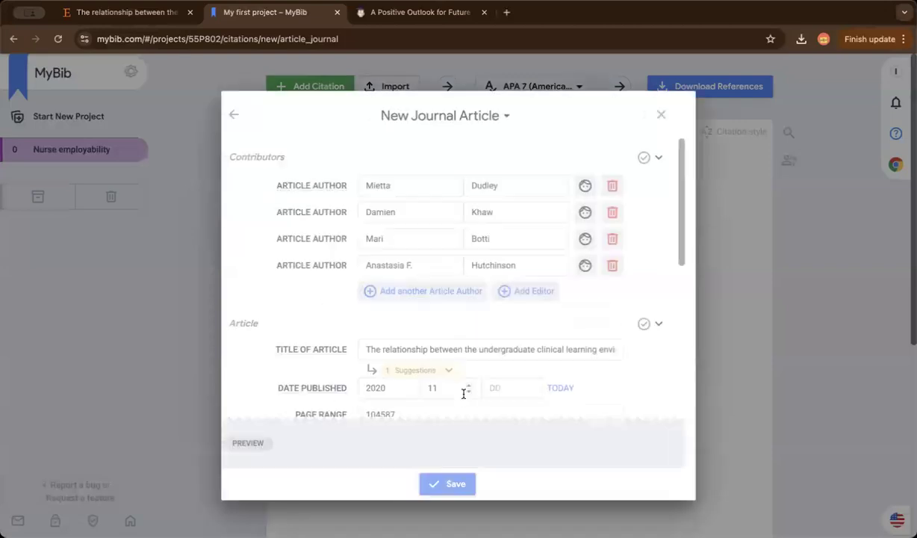
Review the new journal article's contributor, article and journal details, and save the citation to the project.
scroll(502, 248, "down", 3)
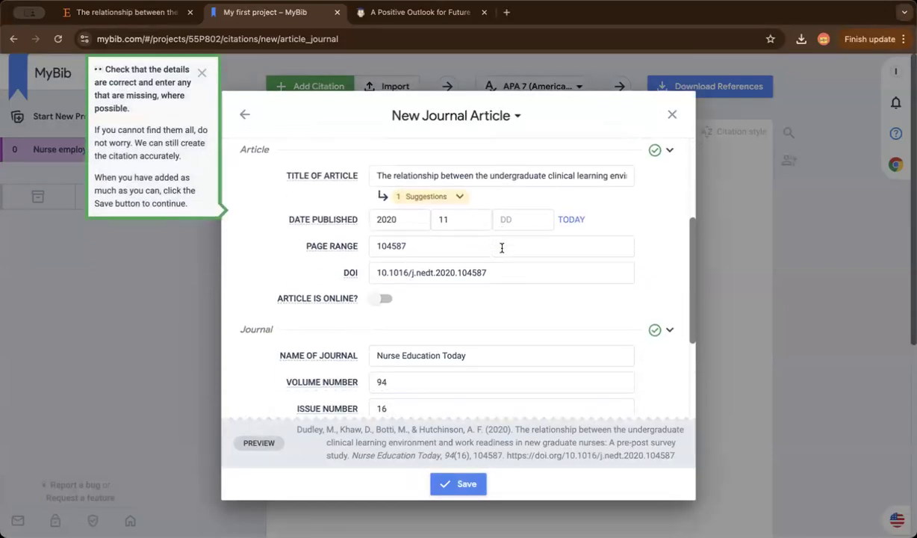
scroll(502, 248, "down", 3)
scroll(501, 250, "down", 2)
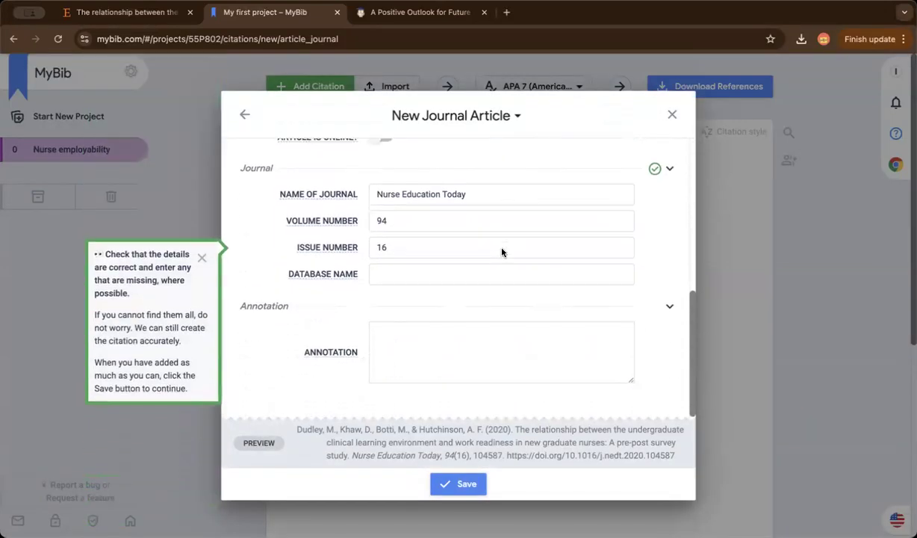
scroll(444, 252, "up", 10)
left_click(463, 490)
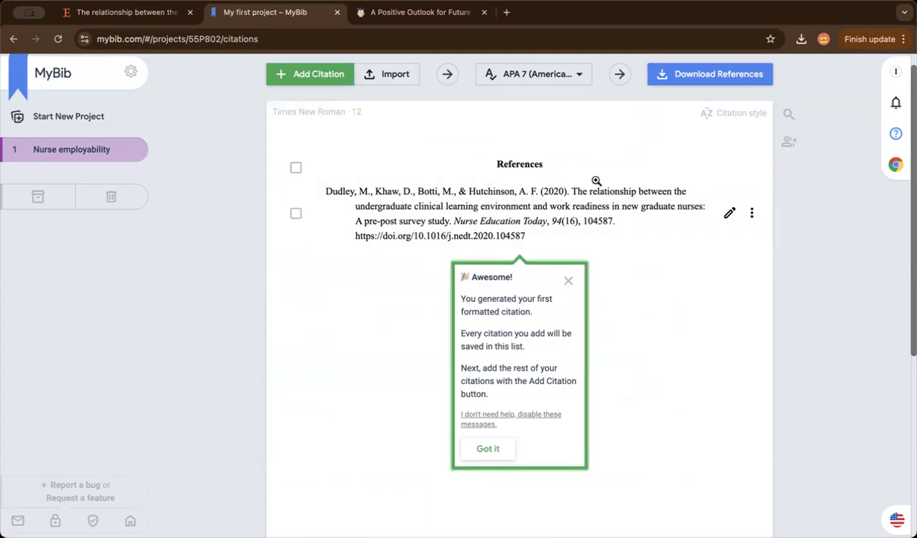
Start a new website citation and copy the web address of the CEUfast article "A Positive Outlook for Future Nurse Opportunities".
left_click(305, 76)
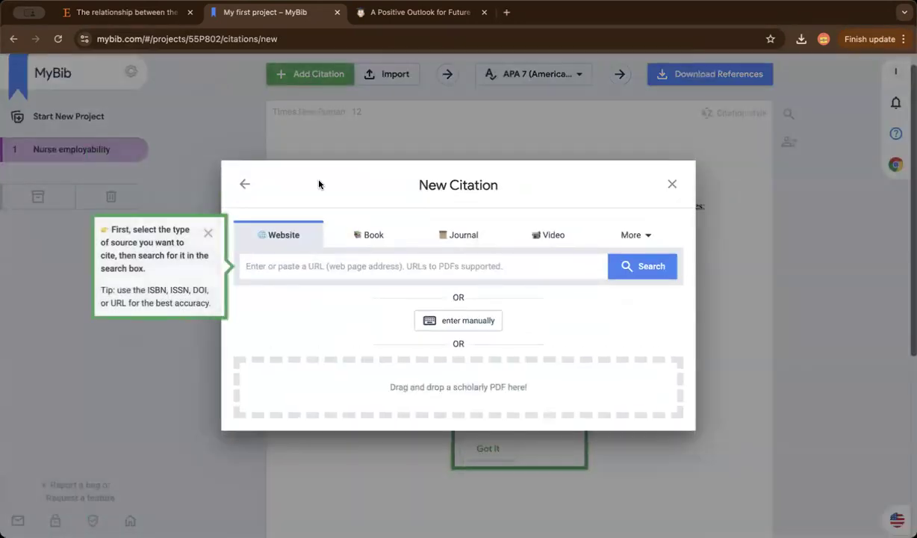
left_click(390, 20)
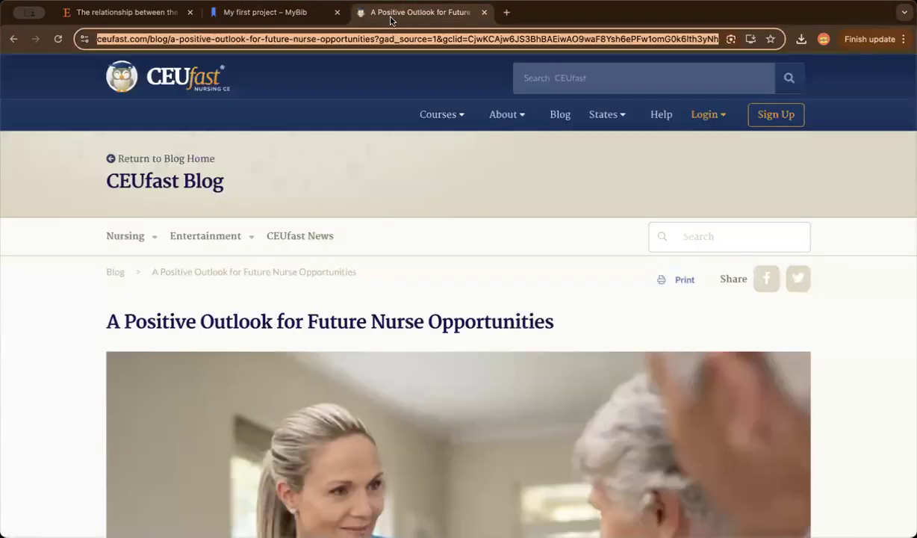
scroll(468, 352, "down", 2)
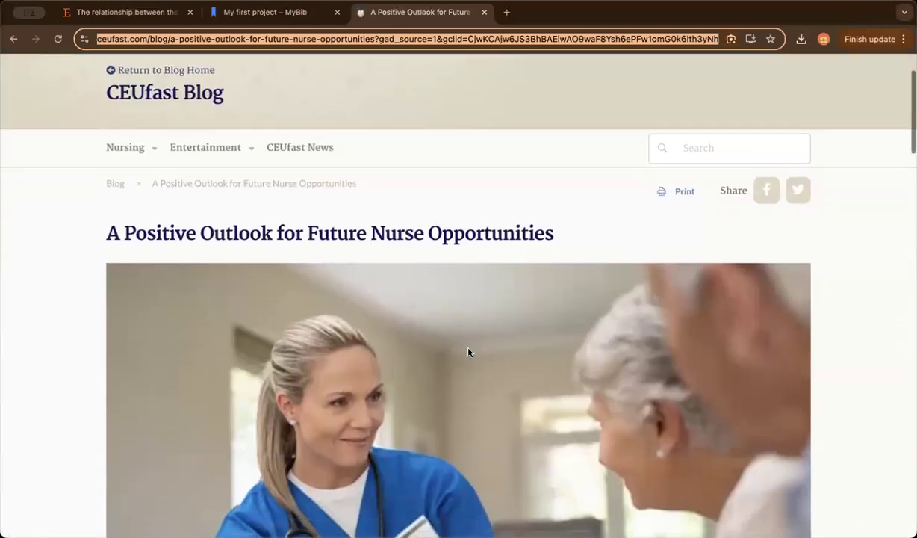
scroll(469, 352, "up", 1)
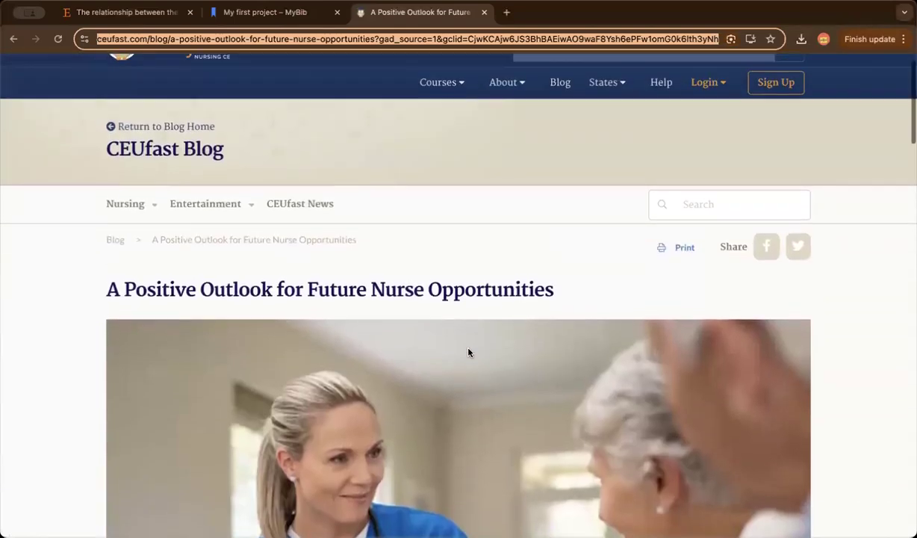
left_click(306, 35)
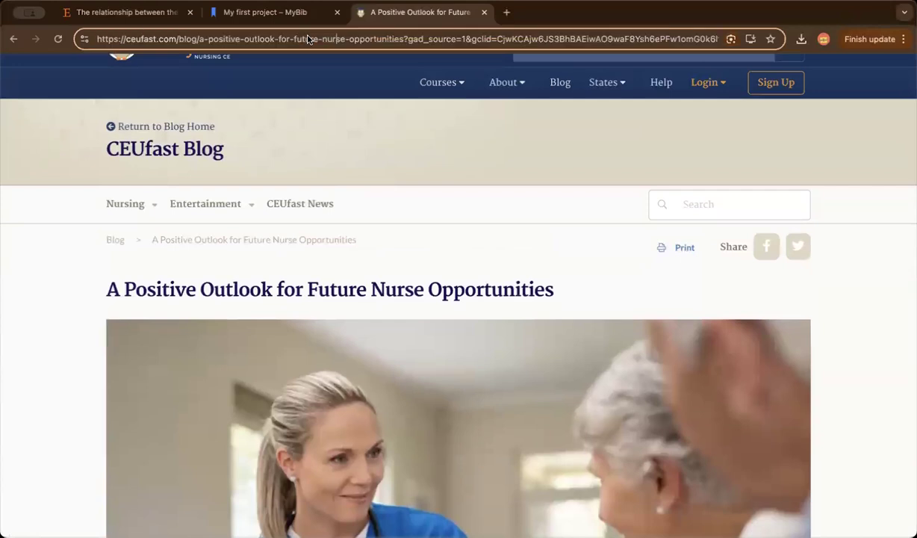
key("super+a")
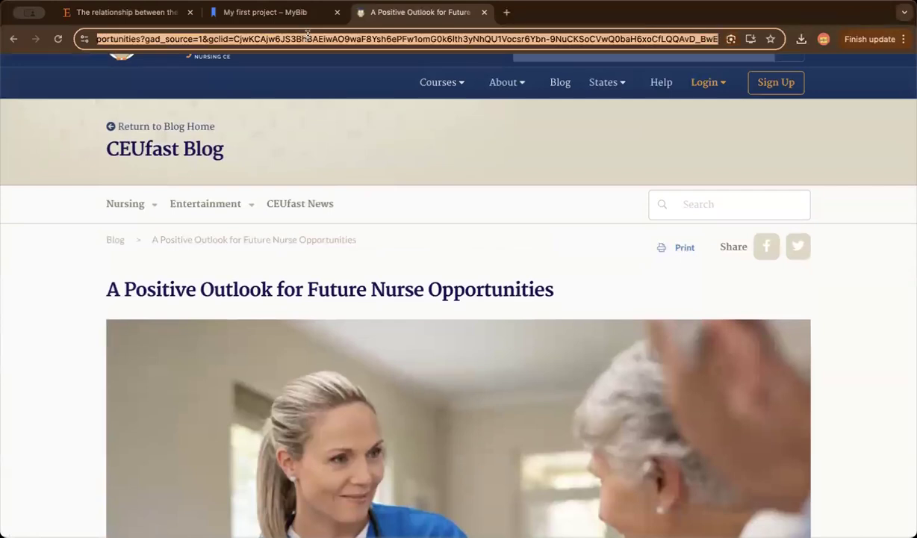
Return to MyBib and search for the website source using the copied CEUfast article address.
left_click(272, 13)
right_click(334, 272)
left_click(369, 358)
left_click(649, 263)
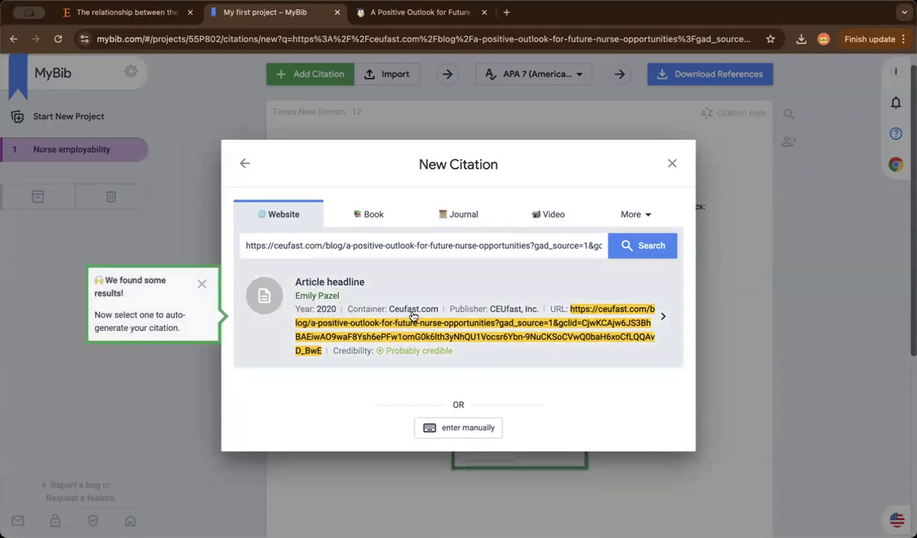
Check the CEUfast search result's credibility rating, select it as the source, and save the website citation to the project.
mouse_move(420, 352)
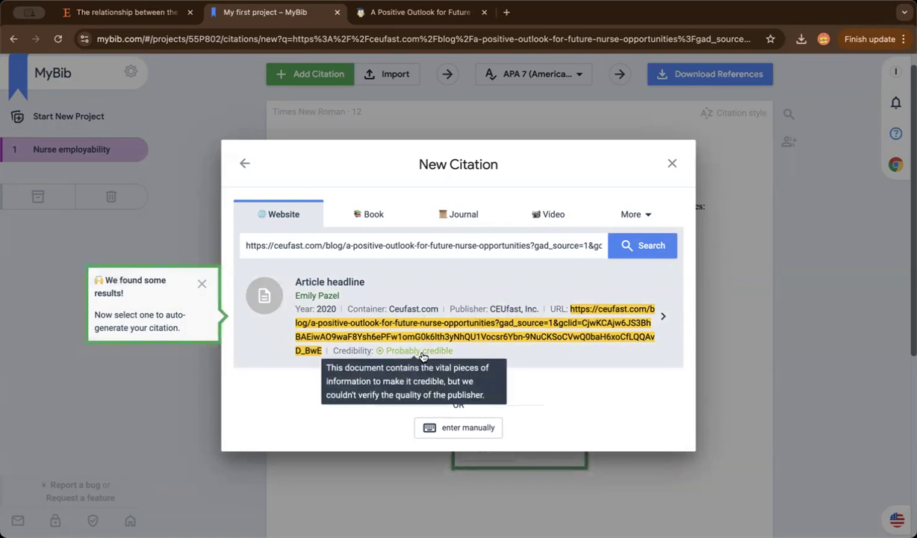
left_click(417, 284)
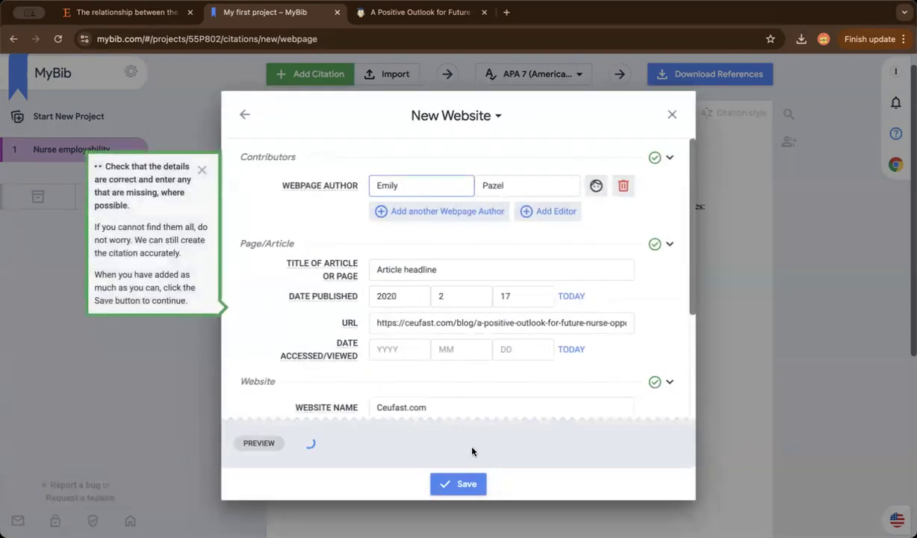
left_click(466, 484)
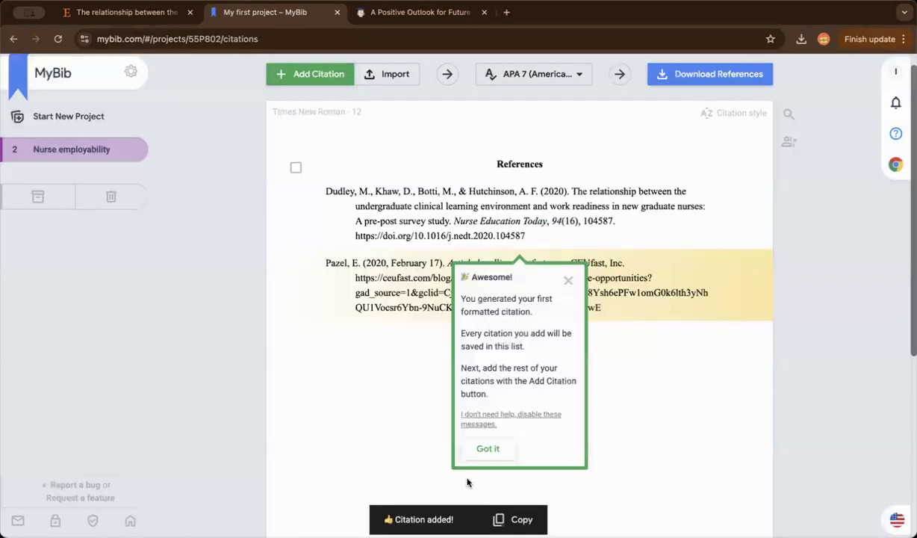
Dismiss the help messages covering the reference list and copy the in-text citation for the CEUfast website reference.
left_click(569, 210)
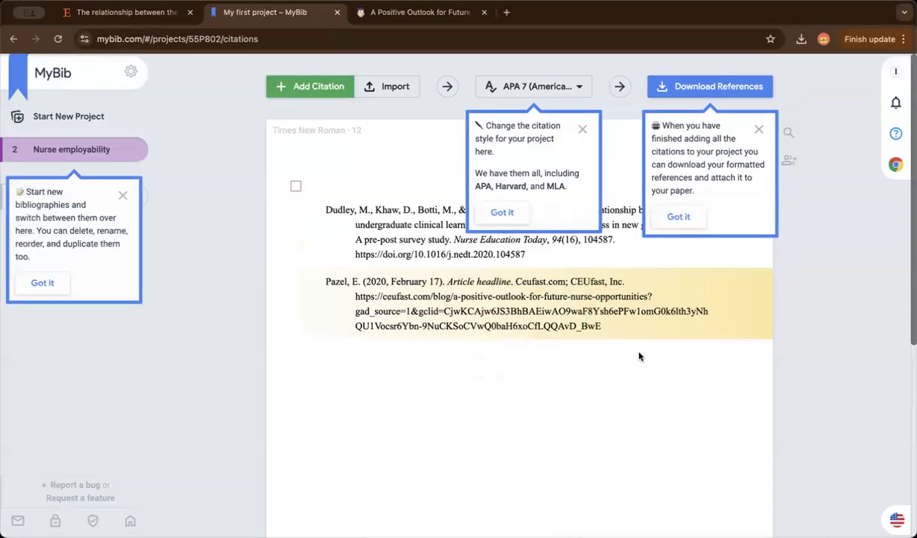
left_click(582, 129)
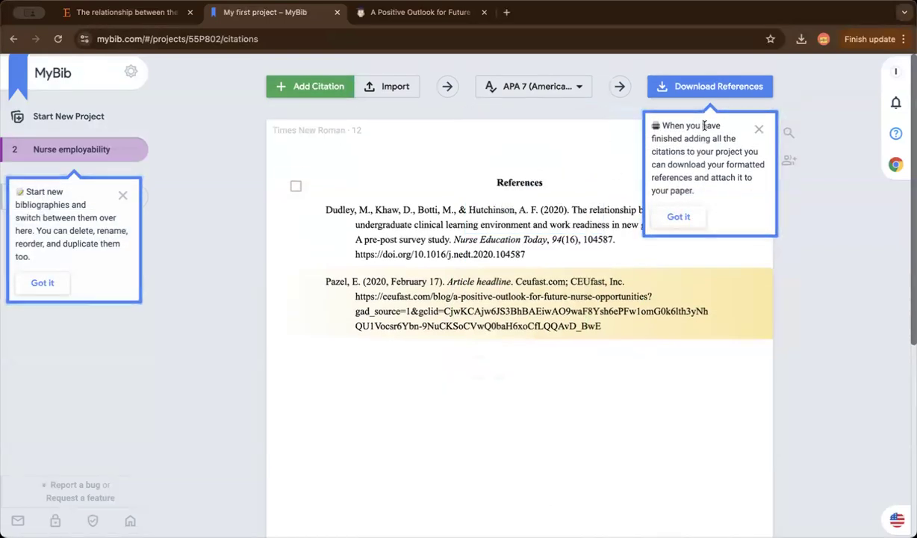
left_click(759, 129)
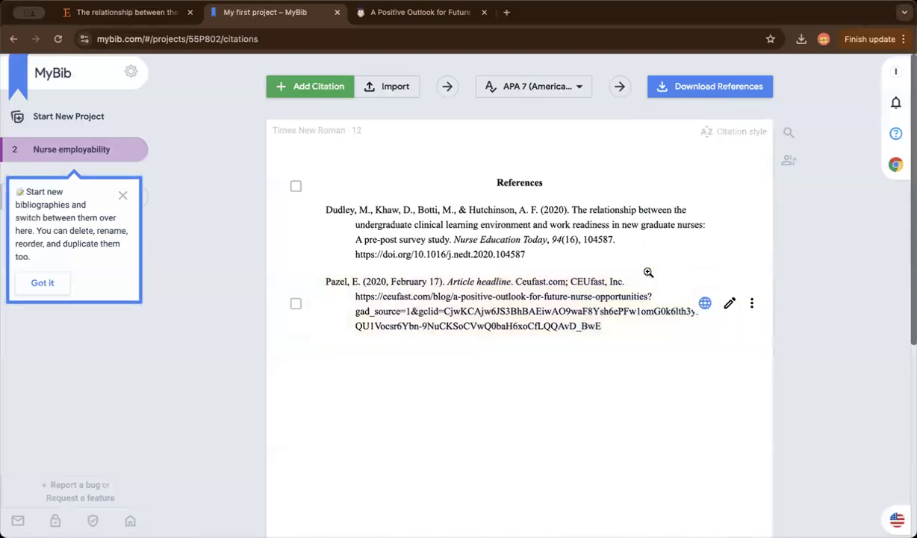
left_click(752, 304)
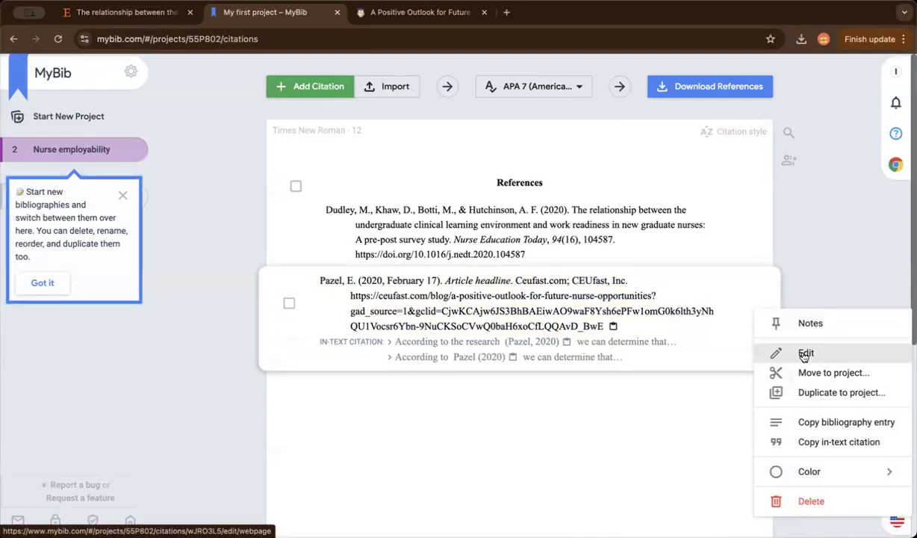
left_click(837, 443)
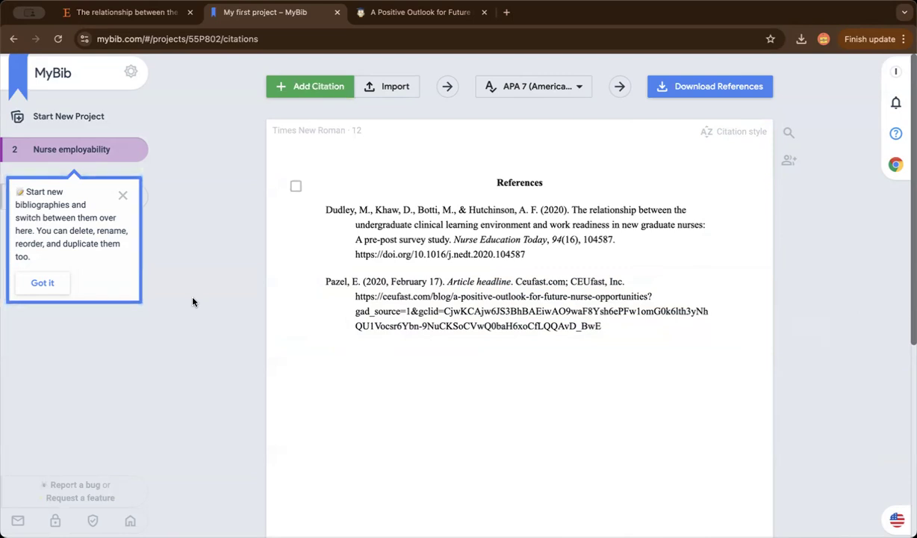
Select all references in the list and view the available download formats without exporting.
left_click(296, 186)
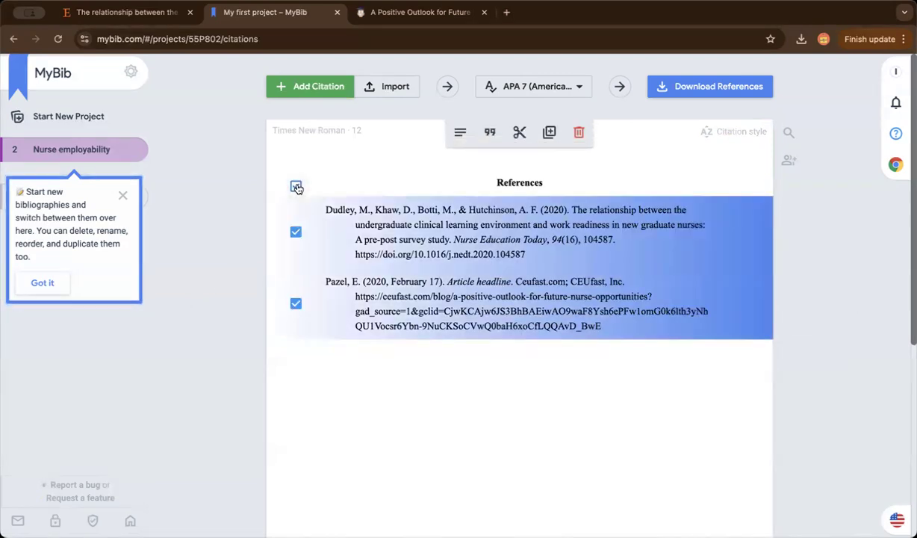
left_click(700, 84)
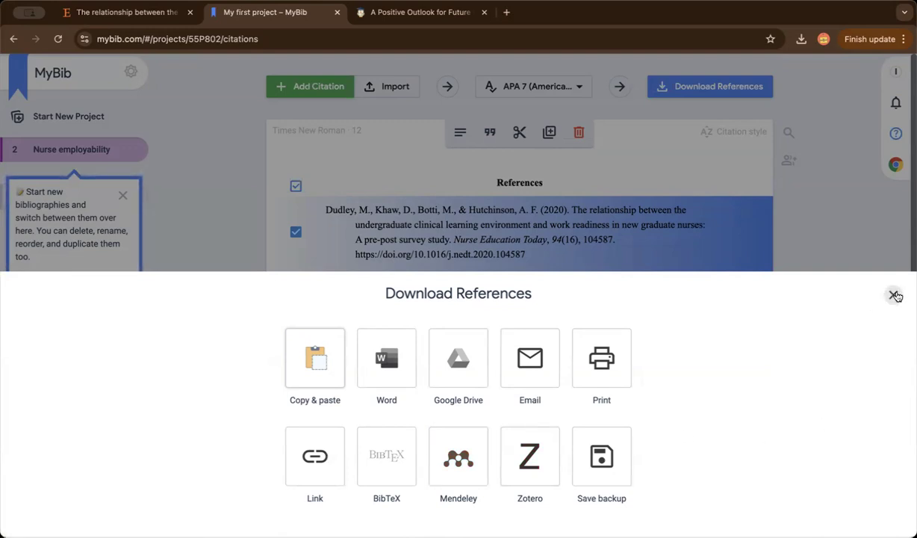
left_click(894, 295)
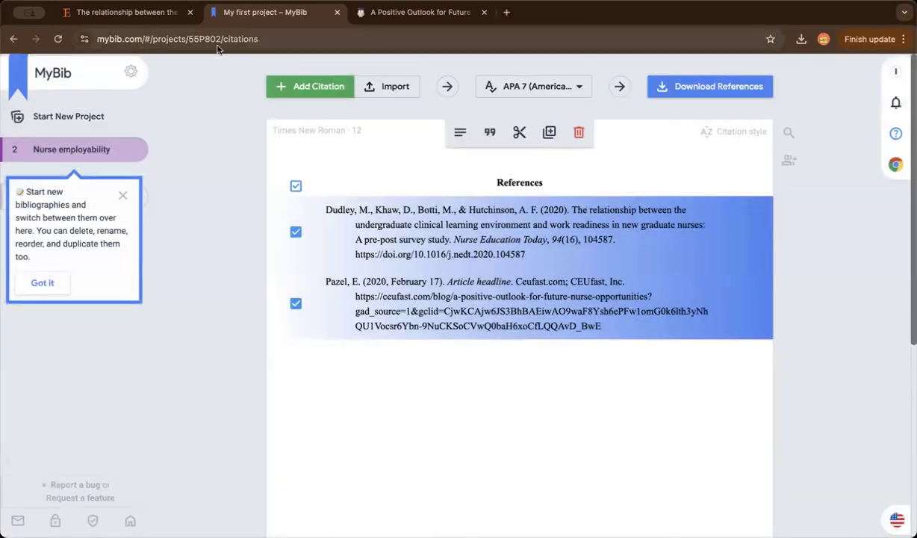
mouse_move(608, 279)
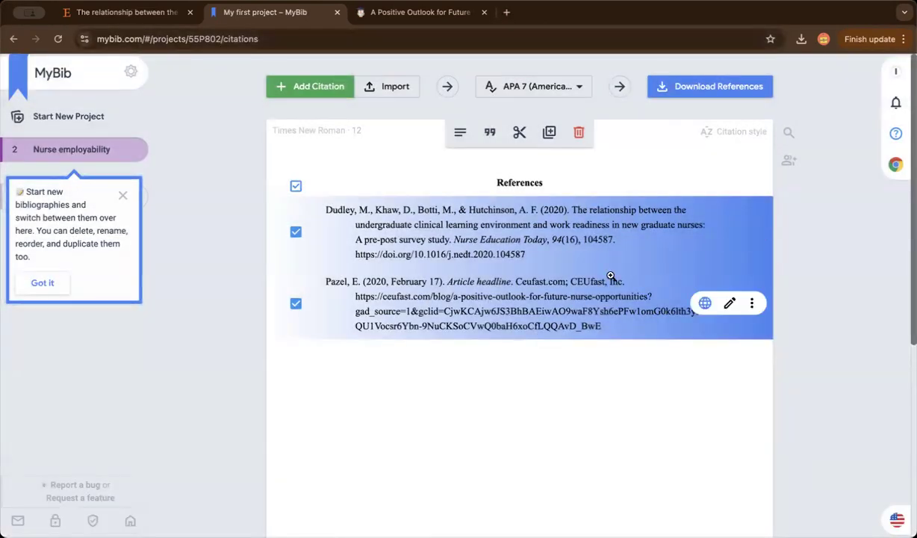
Go back to the Google Scholar results and open "Work readiness: Its determinants and association with work-related outcomes among new graduate nurses".
left_click(121, 17)
left_click(15, 38)
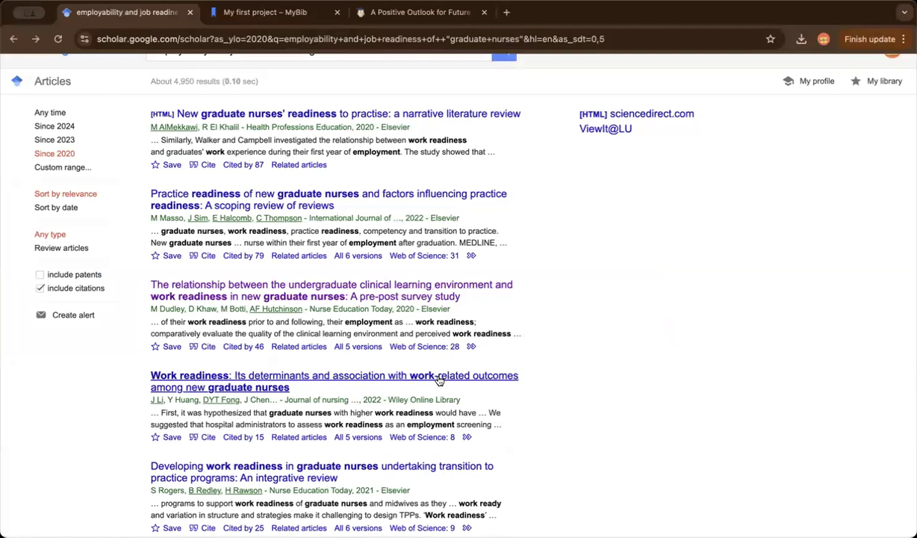
scroll(527, 350, "down", 4)
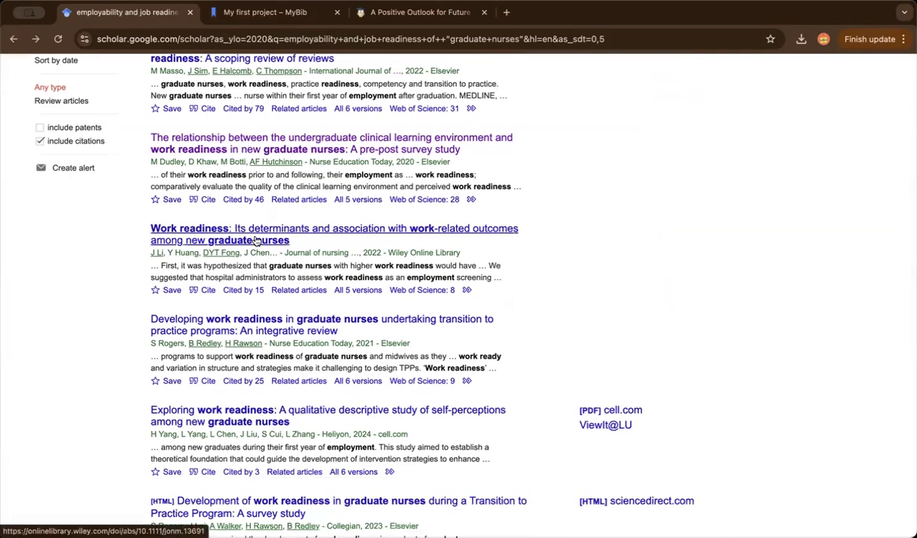
left_click(255, 240)
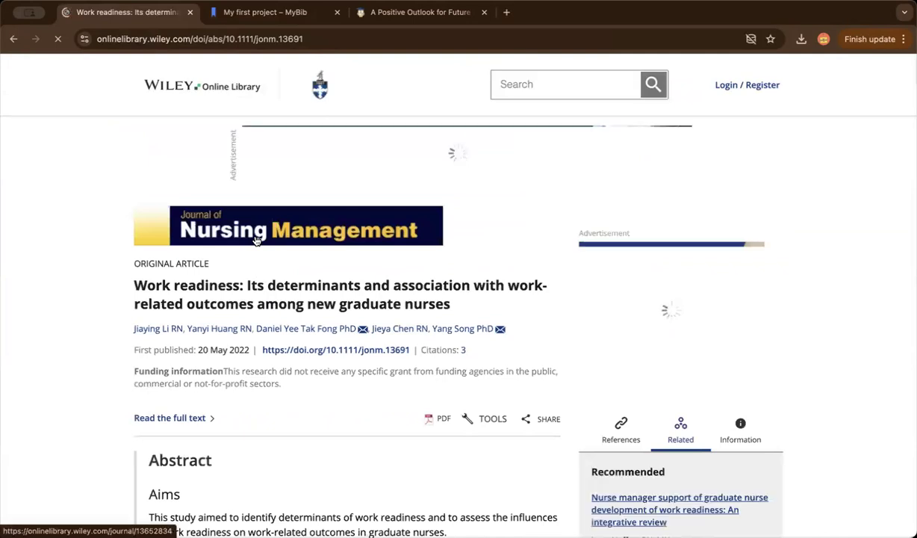
Skim the Wiley article's abstract and copy the address of its DOI link.
scroll(334, 457, "down", 5)
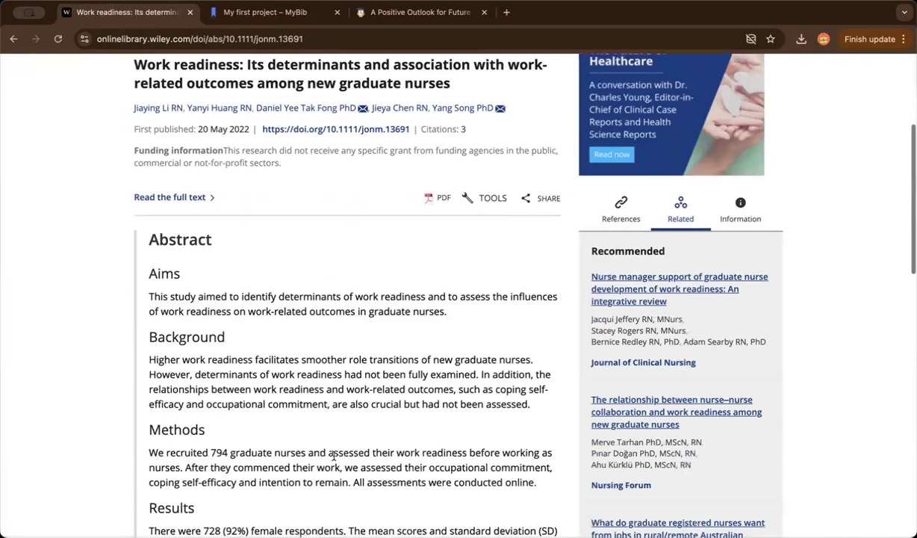
scroll(334, 457, "up", 3)
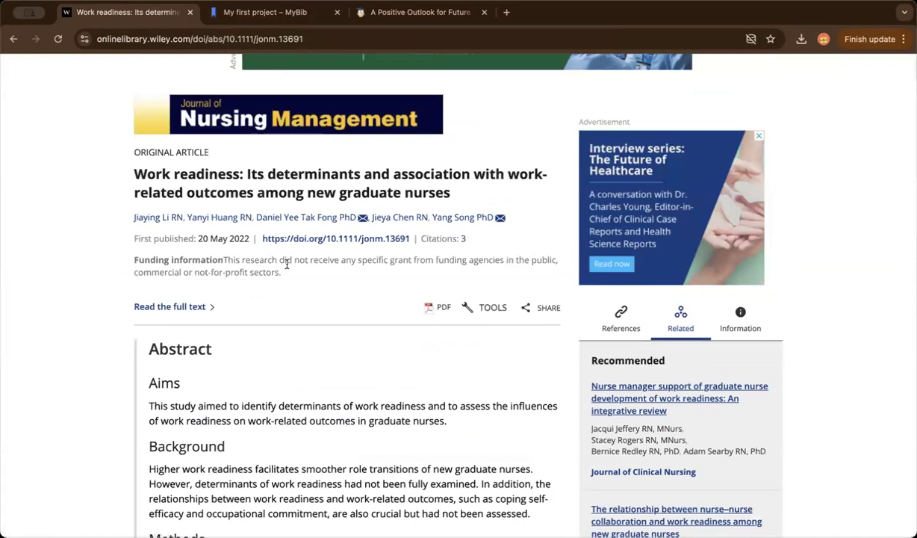
scroll(286, 264, "up", 1)
right_click(322, 276)
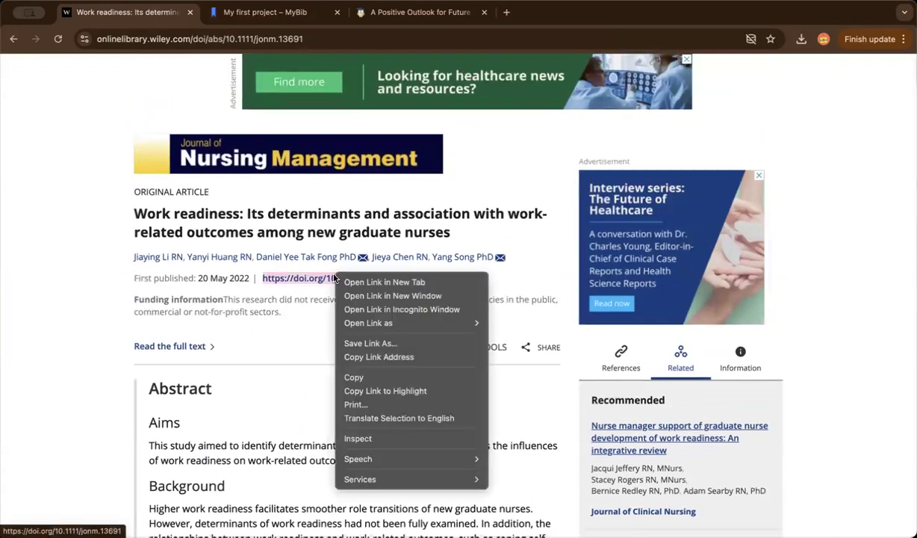
left_click(423, 360)
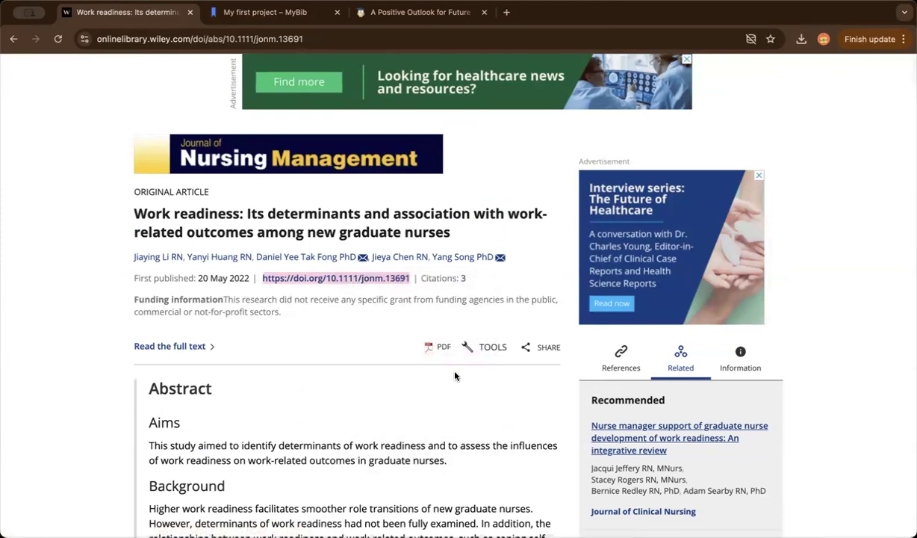
left_click(394, 13)
left_click(260, 13)
left_click(278, 87)
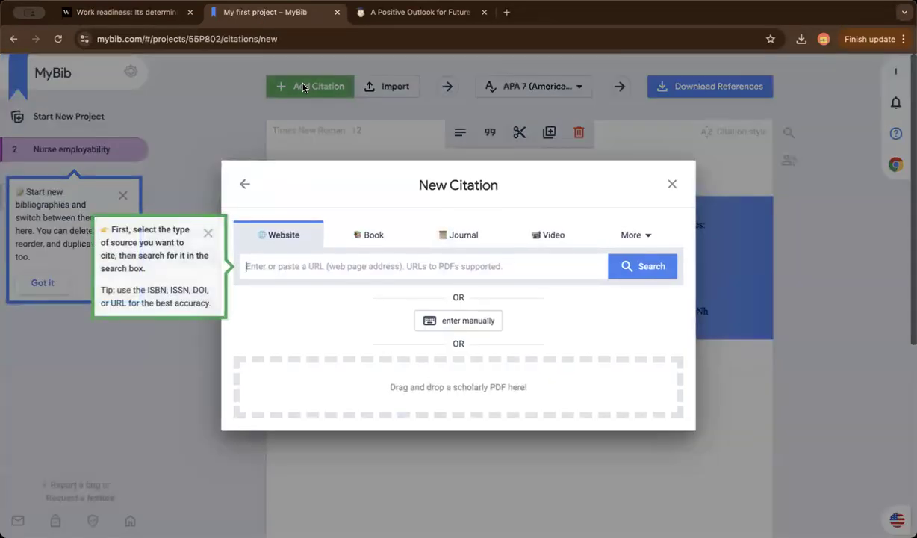
left_click(455, 236)
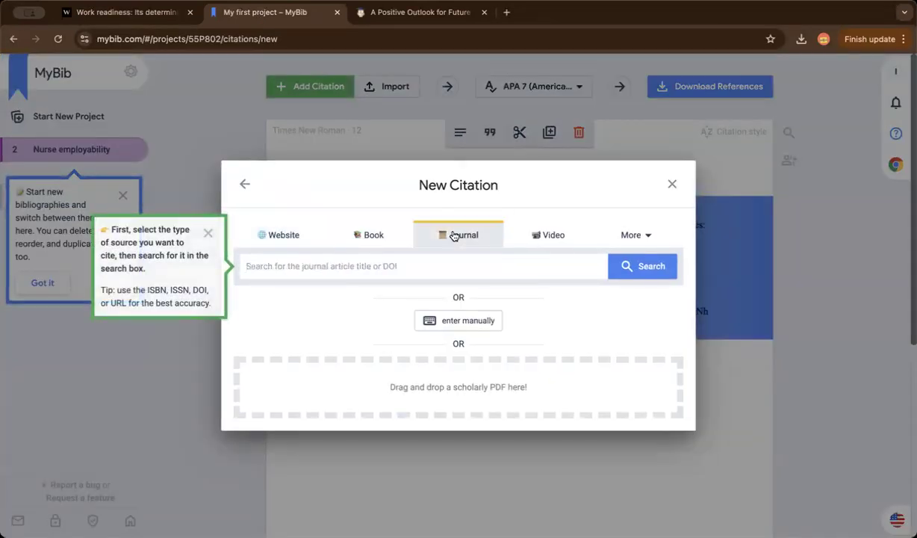
right_click(361, 267)
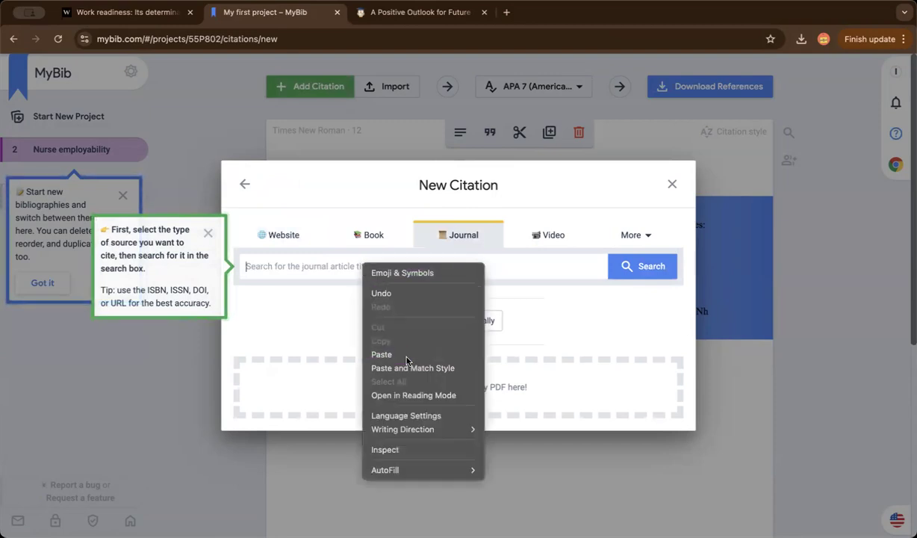
left_click(382, 354)
left_click(652, 267)
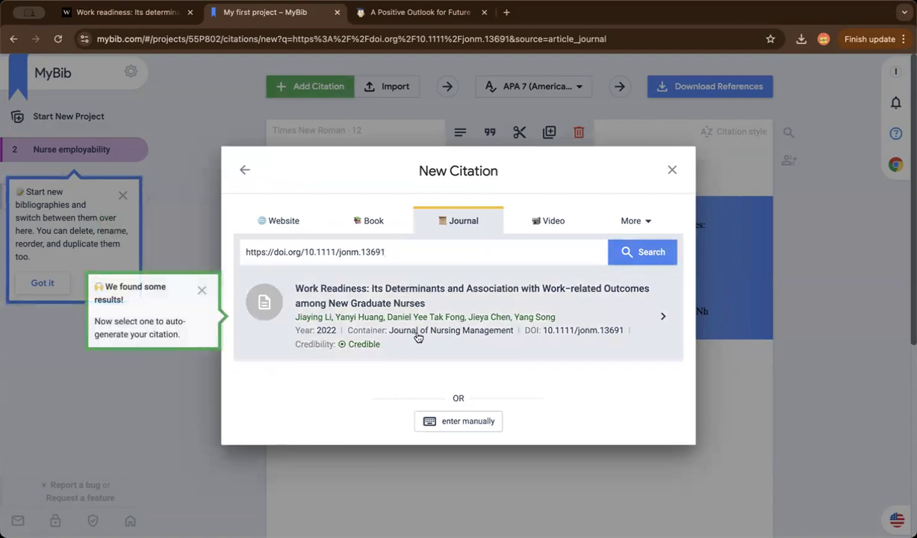
Select the work readiness article, decline to supply a volume or issue number, and save the journal citation to the project.
left_click(571, 295)
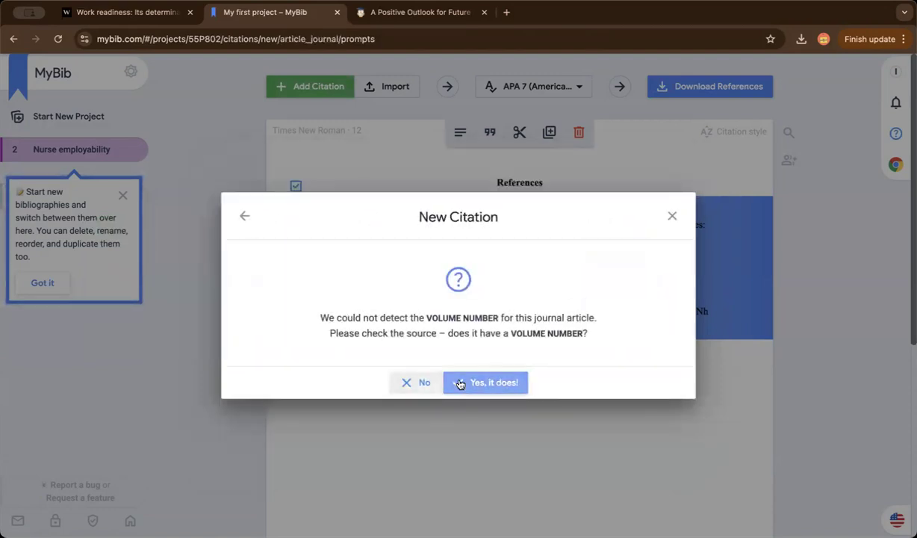
left_click(406, 383)
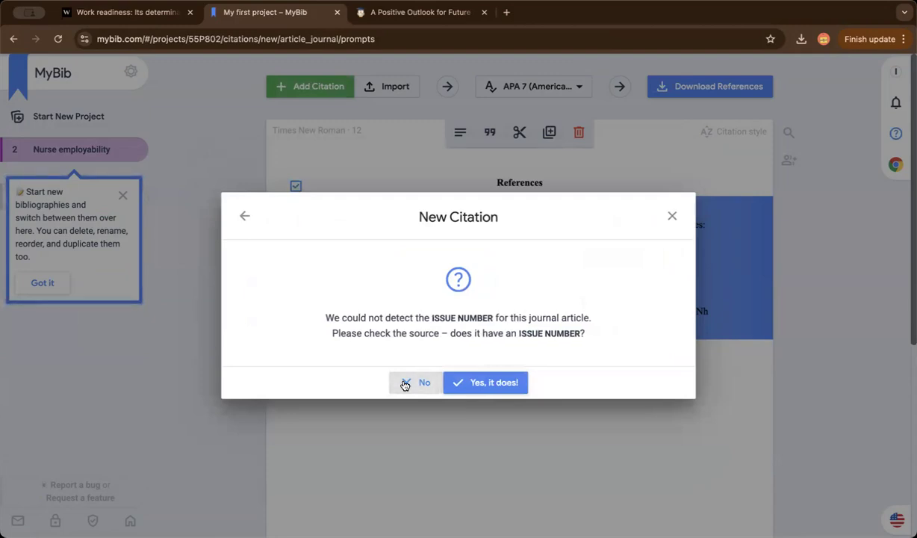
left_click(406, 384)
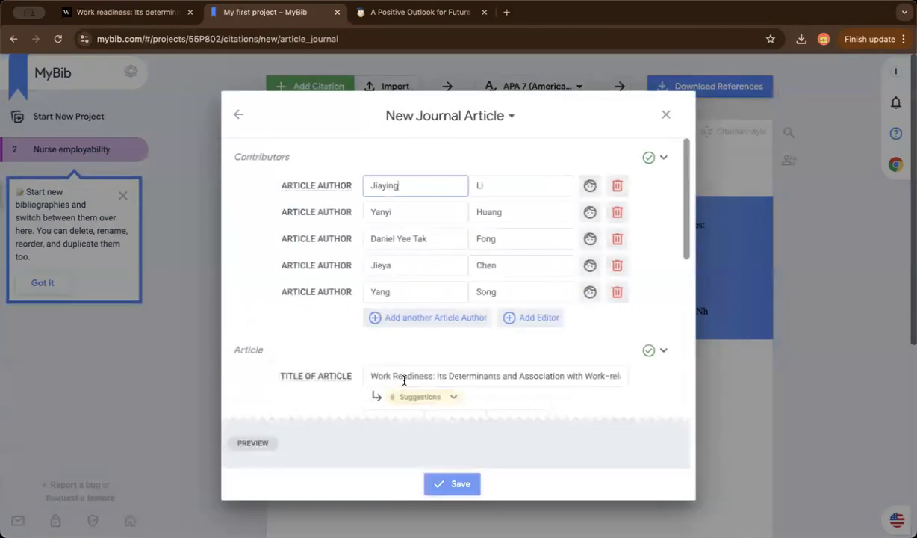
left_click(457, 484)
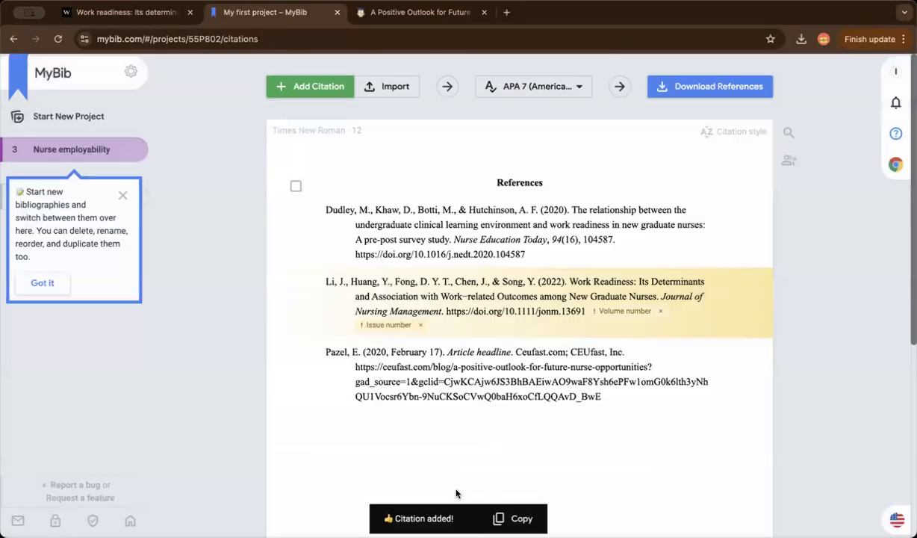